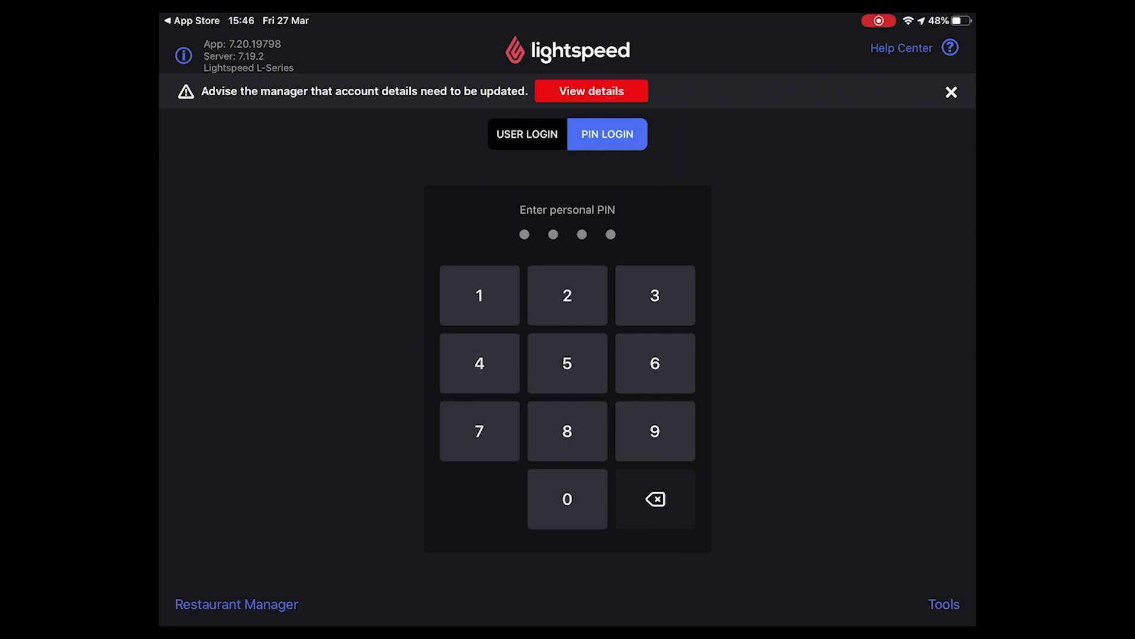
- Sign in with the personal 4-digit PIN so the Restaurant floor plan appears
{"action": "left_click", "coordinate": [527, 134]}
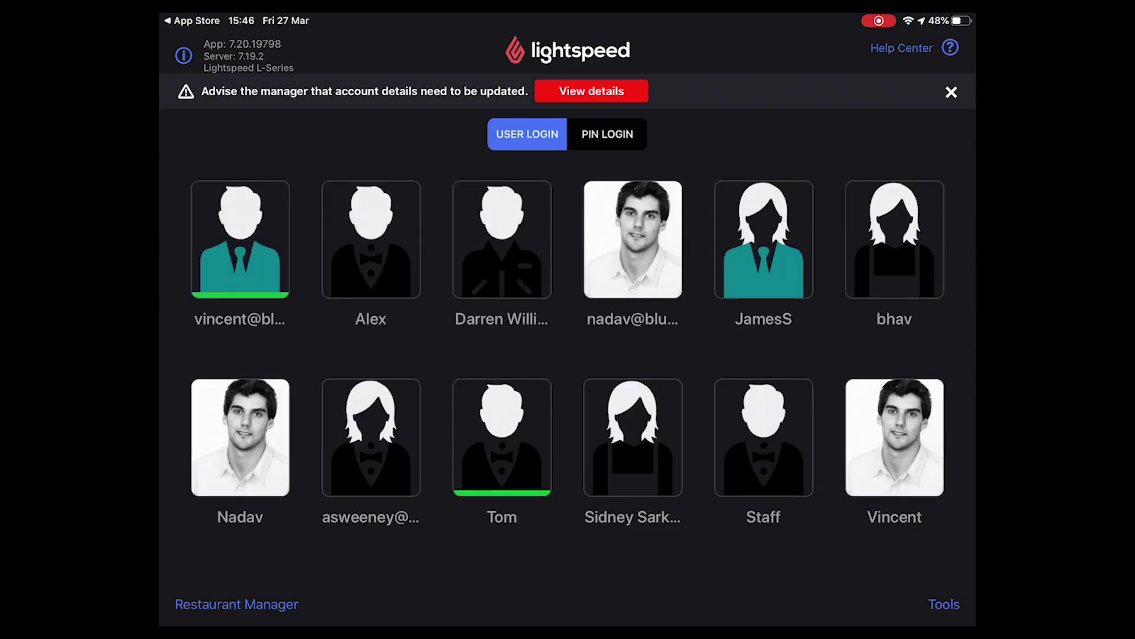
{"action": "left_click", "coordinate": [607, 135]}
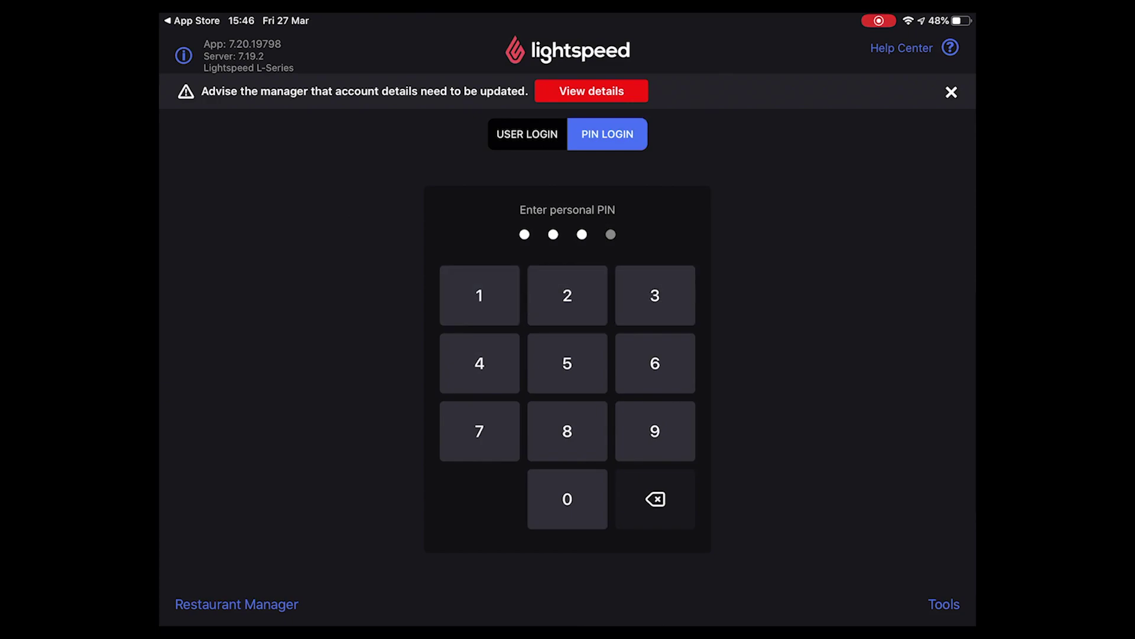
{"action": "left_click", "coordinate": [479, 363]}
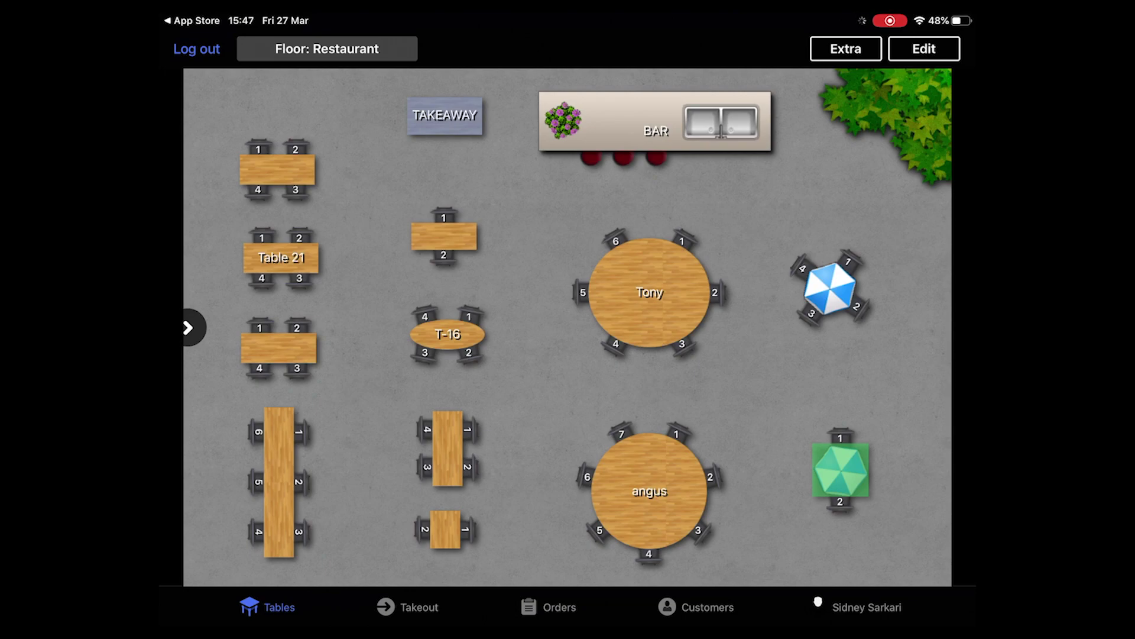
{"action": "left_click", "coordinate": [923, 48]}
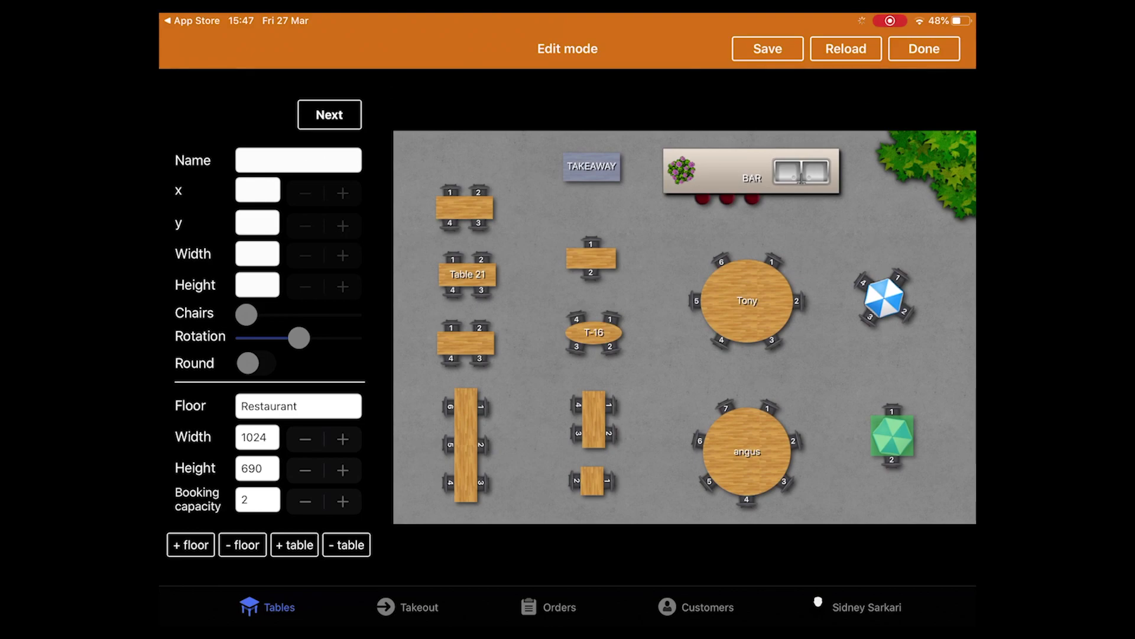
{"action": "left_click_drag", "start_coordinate": [464, 207], "coordinate": [471, 201]}
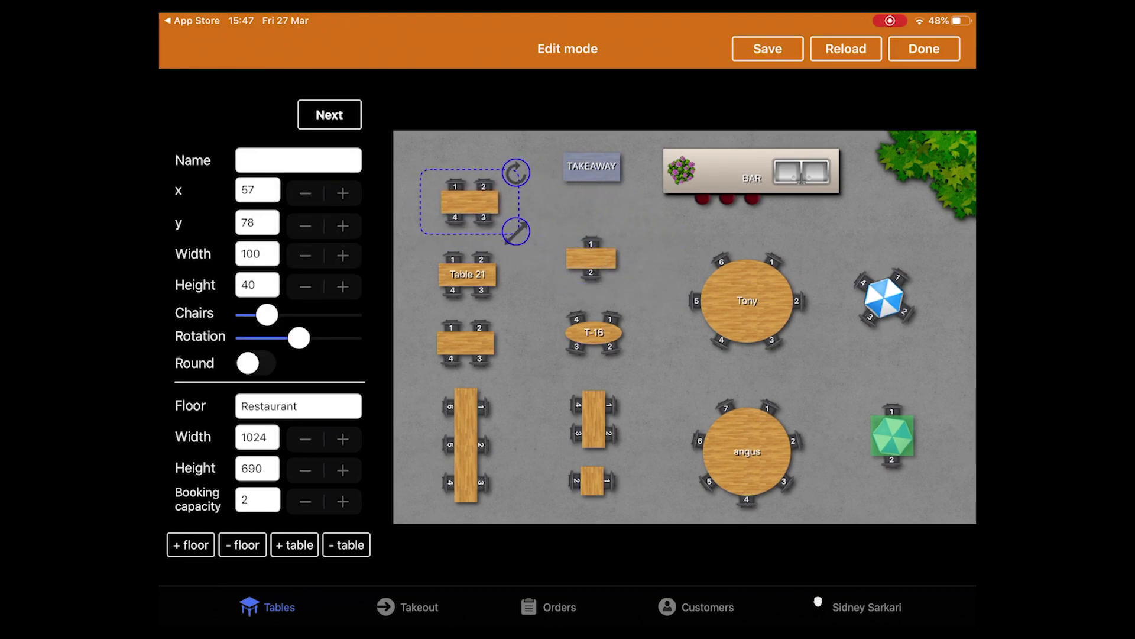
{"action": "left_click", "coordinate": [923, 49]}
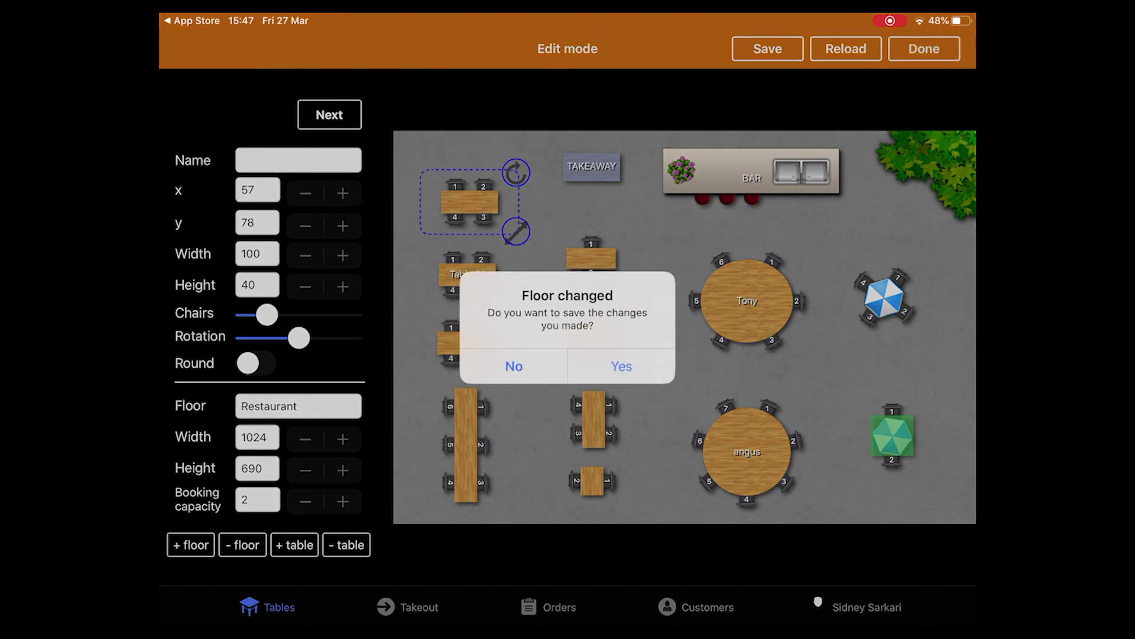
{"action": "left_click", "coordinate": [594, 370]}
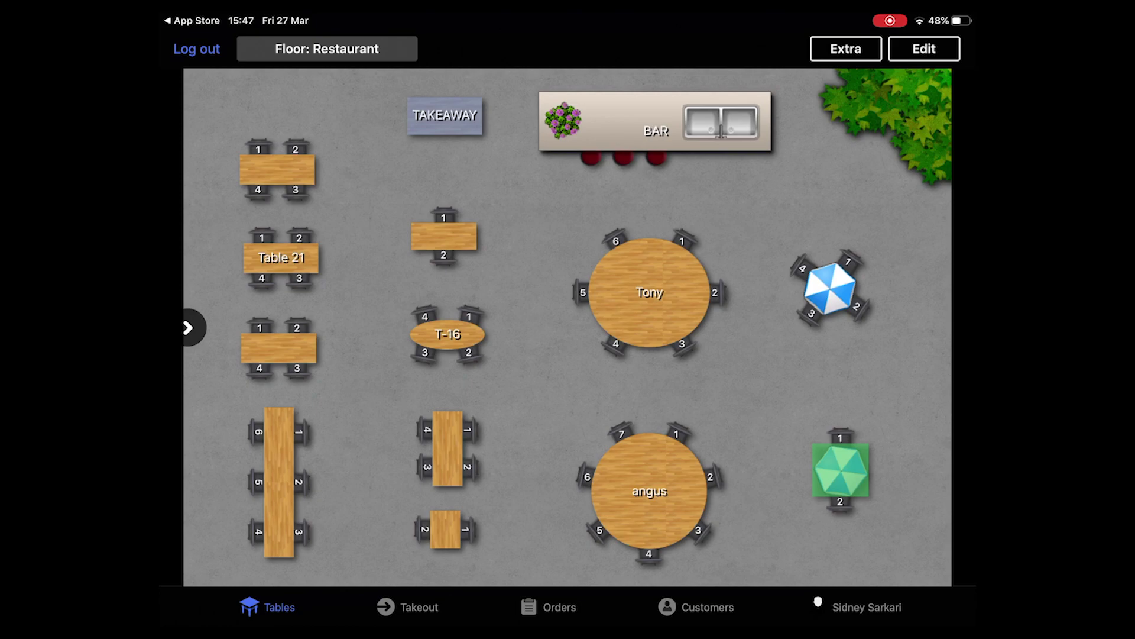
{"action": "mouse_move", "coordinate": [799, 329]}
{"action": "left_mouse_down"}
{"action": "mouse_move", "coordinate": [355, 328]}
{"action": "mouse_move", "coordinate": [799, 328]}
{"action": "left_mouse_up"}
{"action": "left_click", "coordinate": [188, 327]}
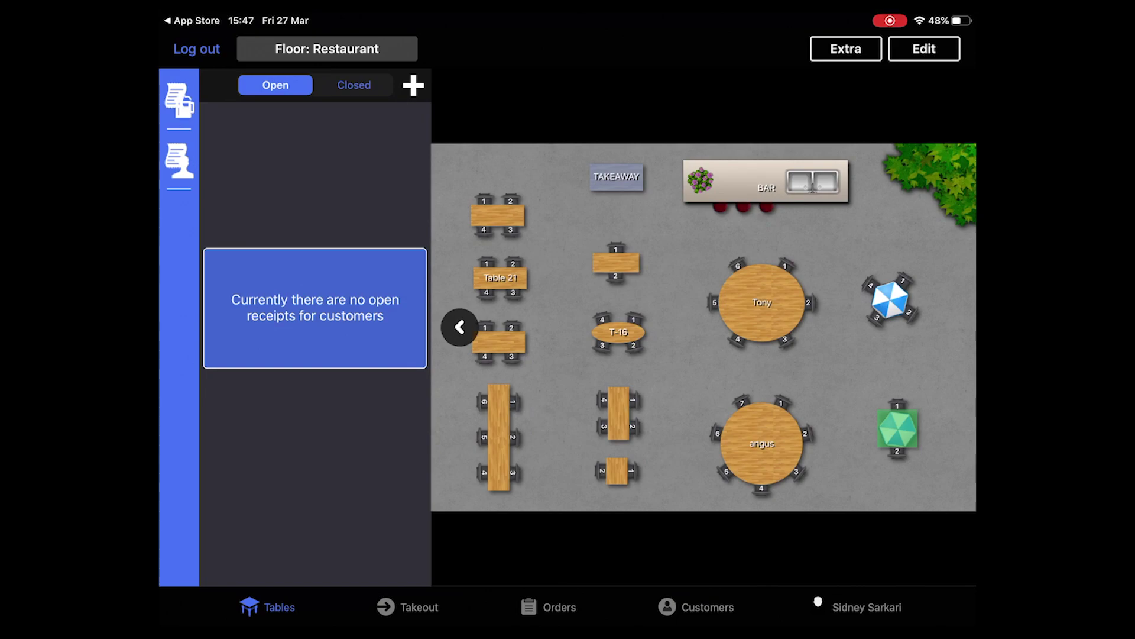
{"action": "left_click", "coordinate": [459, 326]}
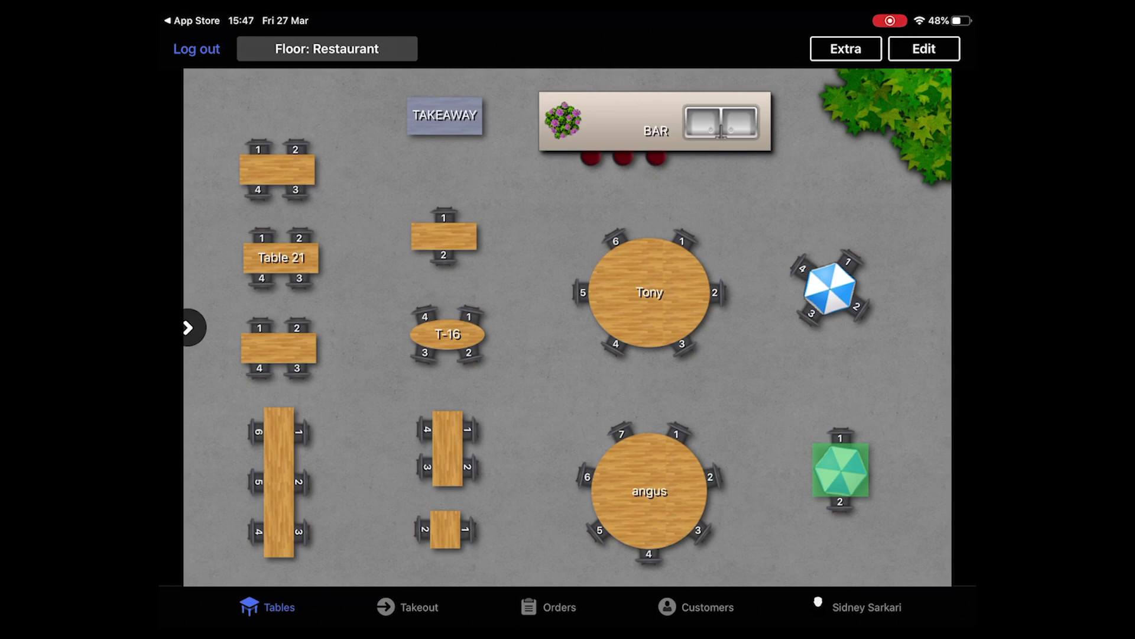
- Clock the staff member in and back out from the shift summary, then return to the tables
{"action": "left_click", "coordinate": [866, 606]}
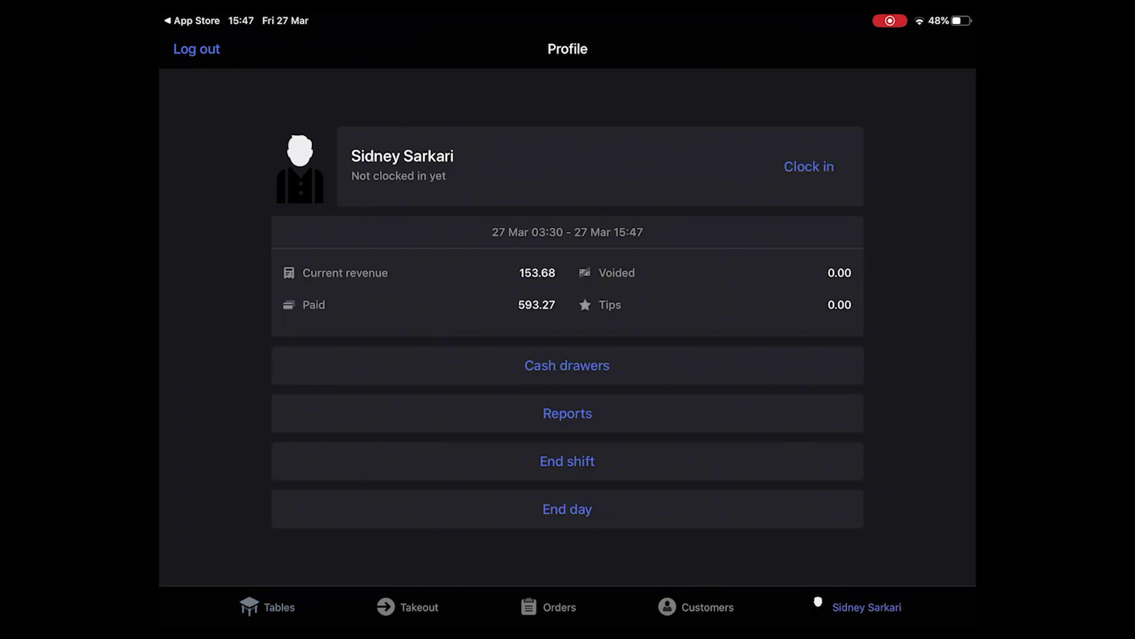
{"action": "left_click", "coordinate": [808, 167]}
{"action": "left_click", "coordinate": [808, 167]}
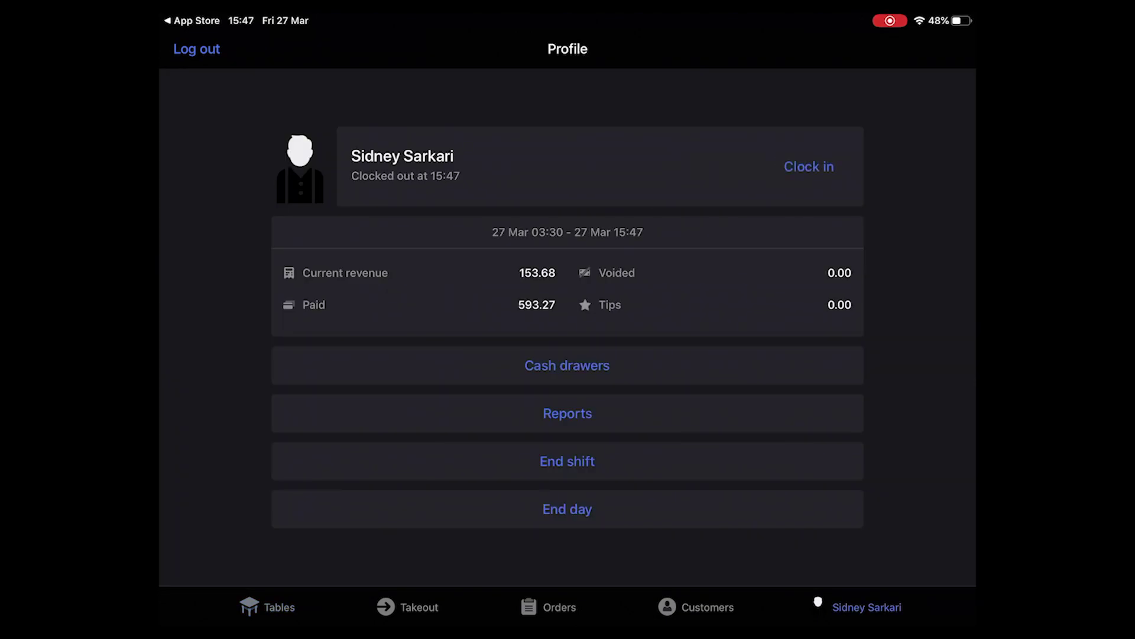
{"action": "left_click", "coordinate": [279, 607]}
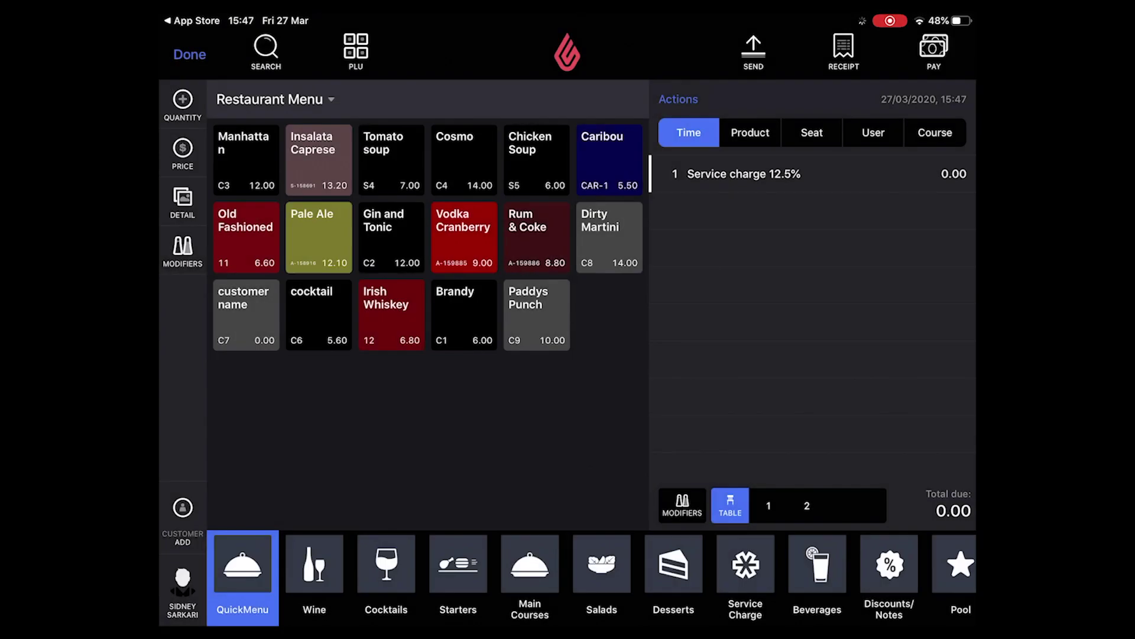
- Set the table to 2 guests and add a Manhattan to the order
{"action": "left_click", "coordinate": [730, 505]}
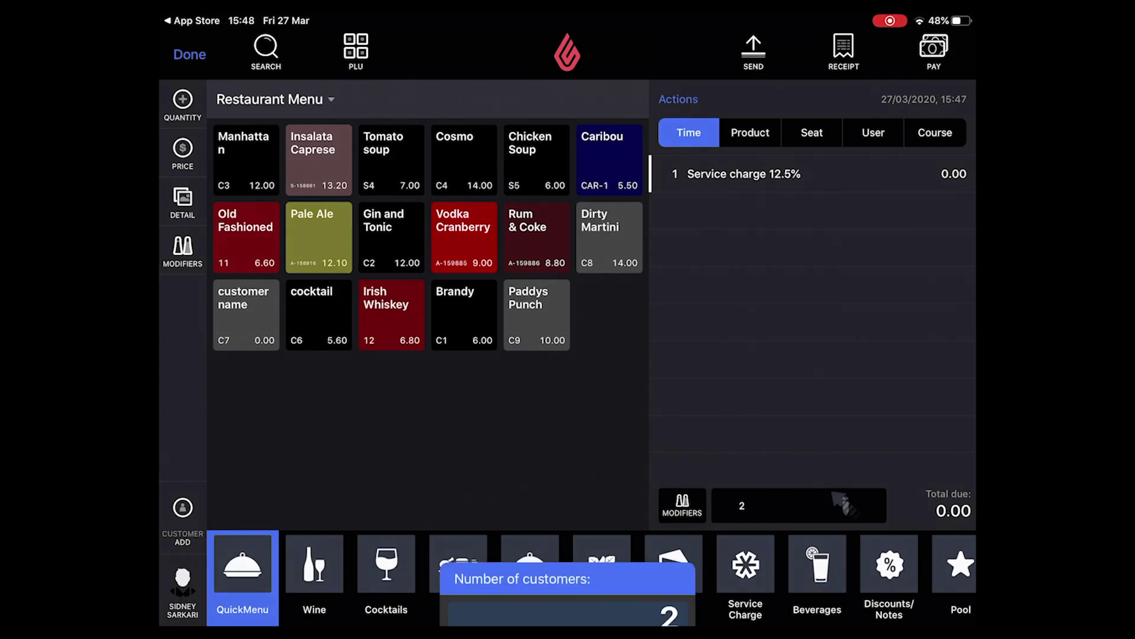
{"action": "left_click", "coordinate": [634, 456]}
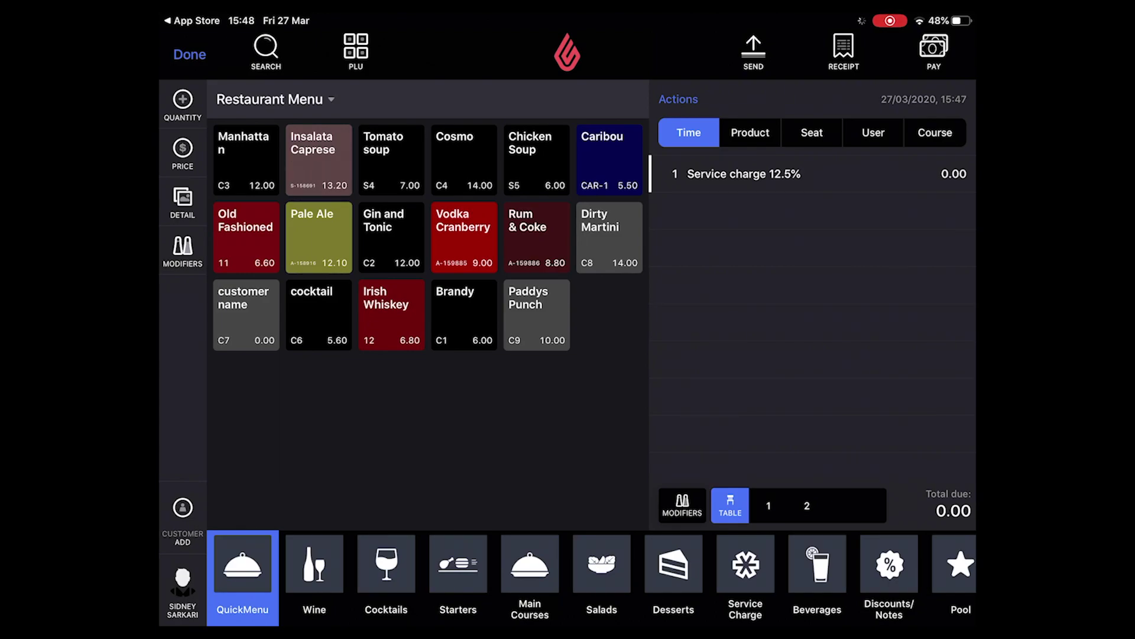
{"action": "scroll", "coordinate": [585, 573], "scroll_direction": "right", "scroll_amount": 5}
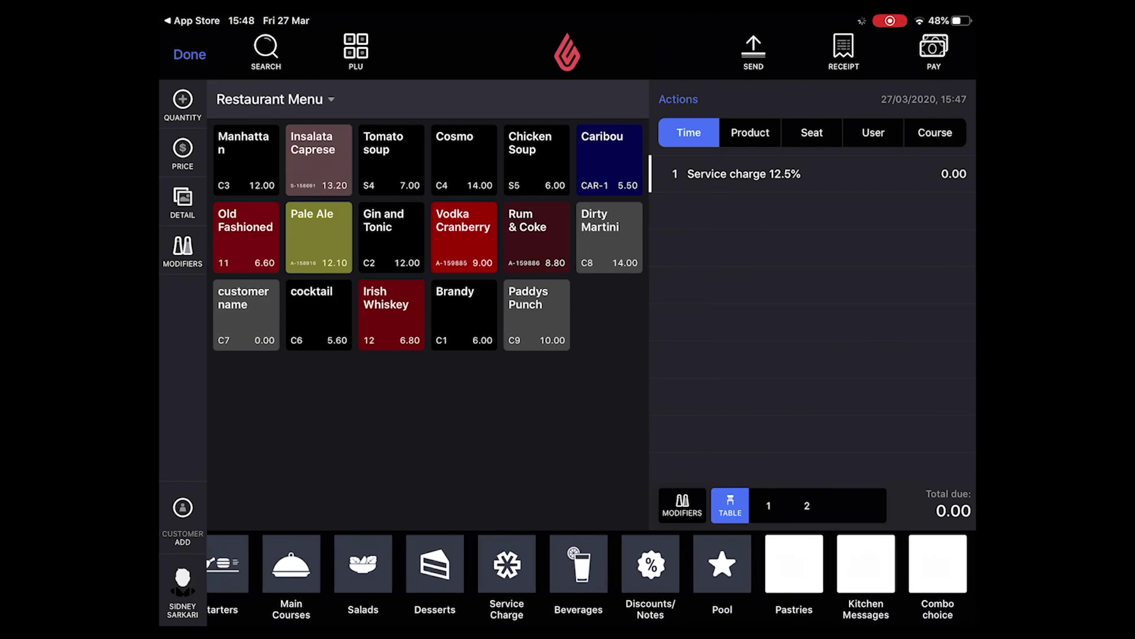
{"action": "scroll", "coordinate": [586, 572], "scroll_direction": "left", "scroll_amount": 5}
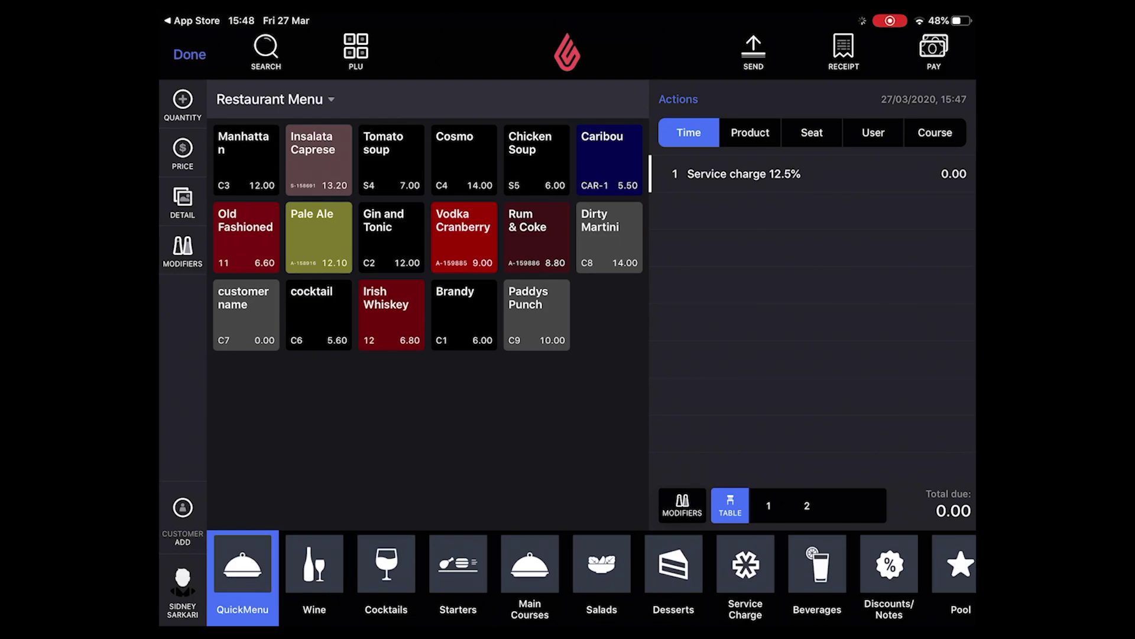
{"action": "left_click", "coordinate": [246, 160]}
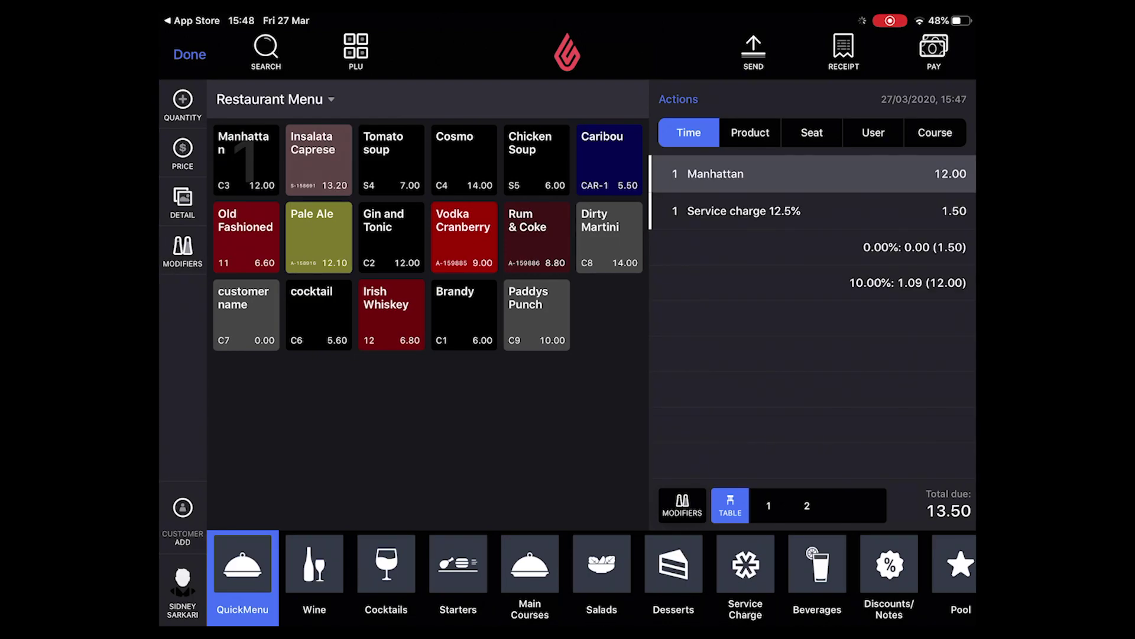
- Add a Tomato soup and review the Manhattan's photo and recipe details
{"action": "left_click", "coordinate": [392, 159]}
{"action": "left_click", "coordinate": [247, 159]}
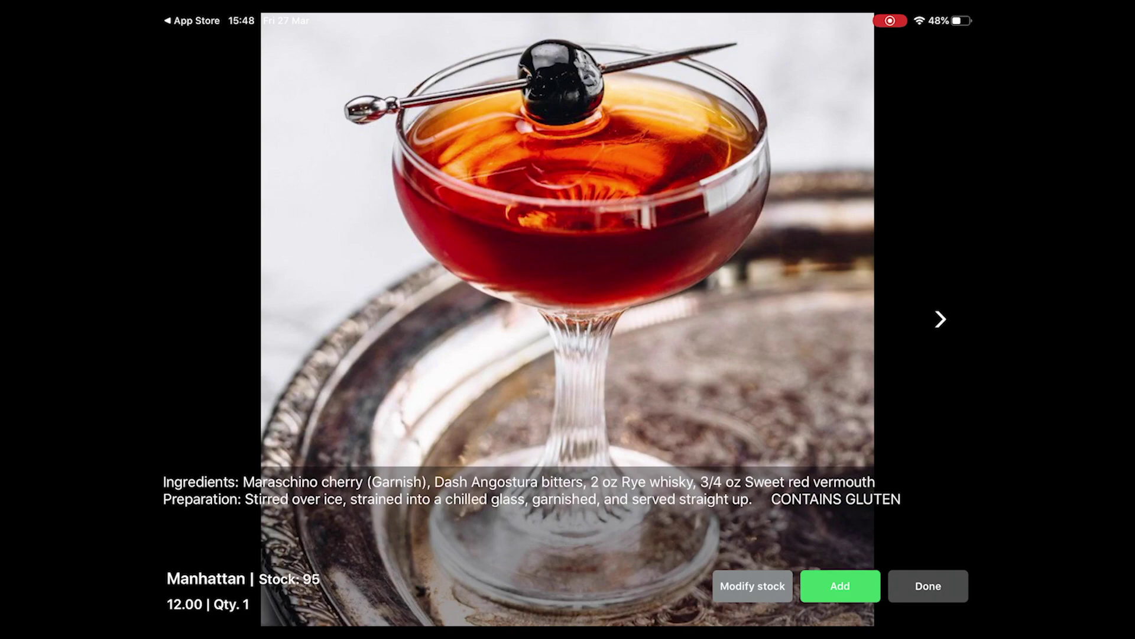
{"action": "left_click", "coordinate": [839, 585]}
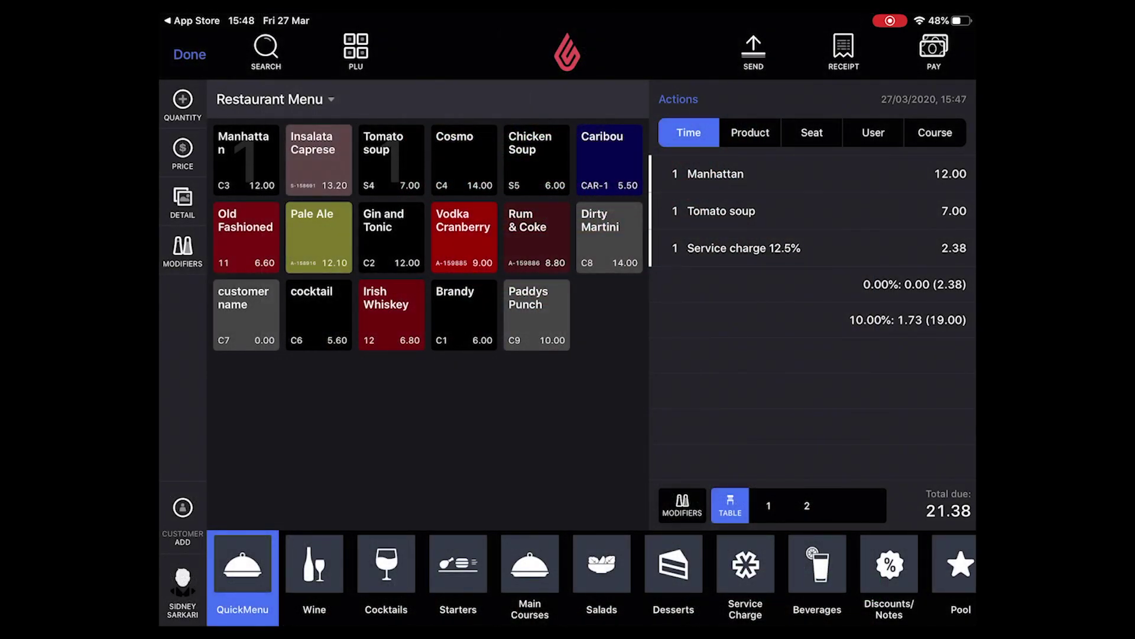
- Add Mini Burgers with mayo from the starters, then start a Pizza Margueritte from the mains
{"action": "left_click", "coordinate": [458, 577]}
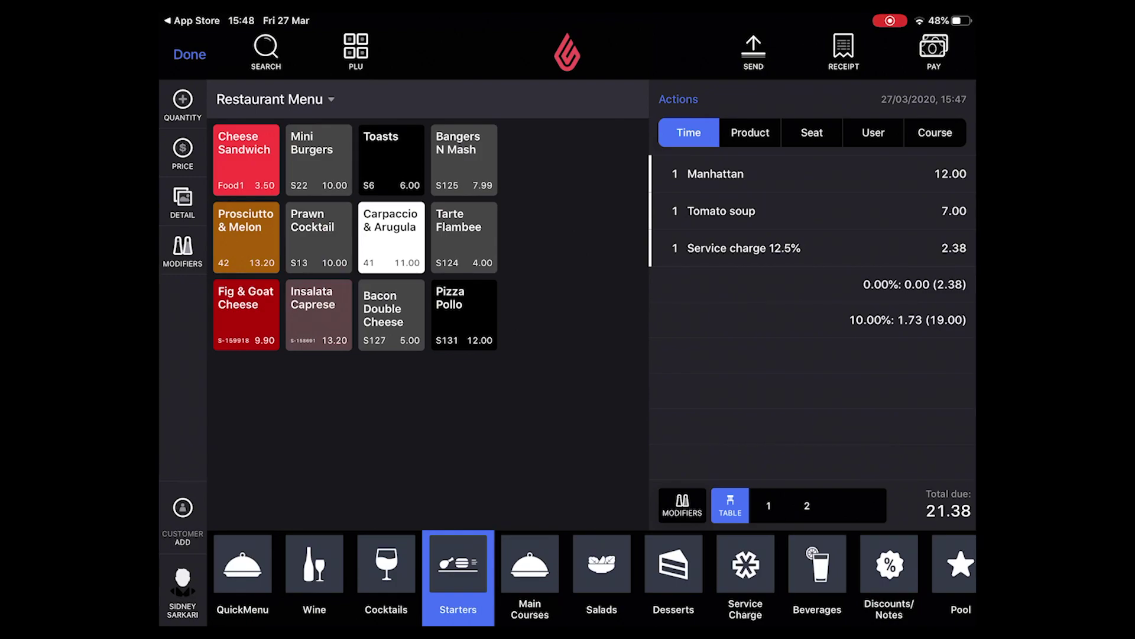
{"action": "left_click", "coordinate": [318, 159]}
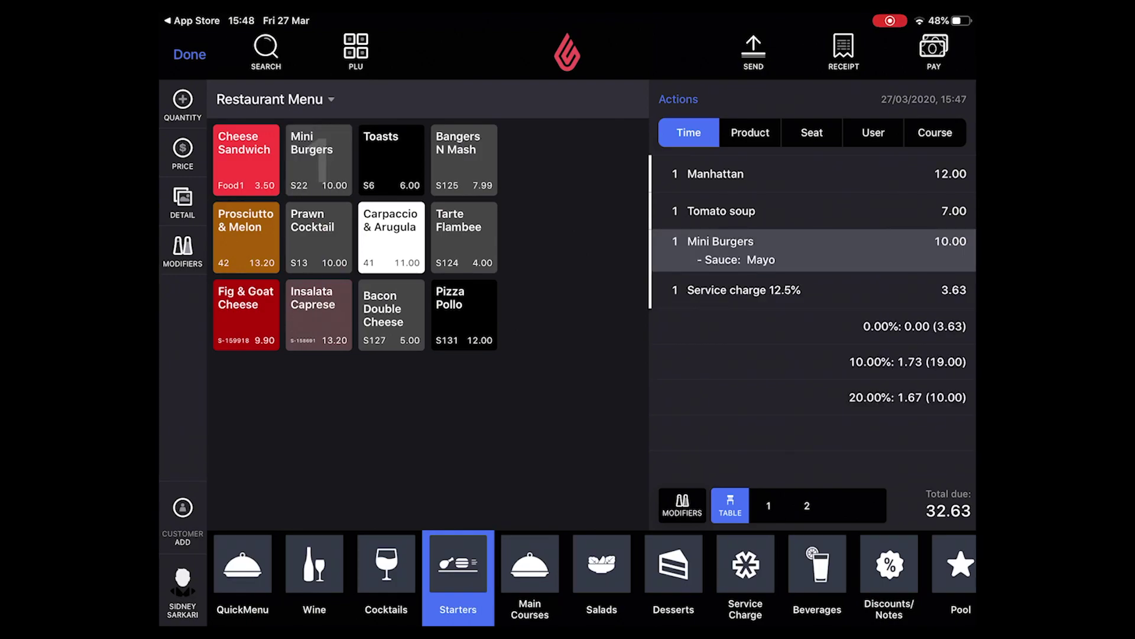
{"action": "left_click", "coordinate": [530, 577]}
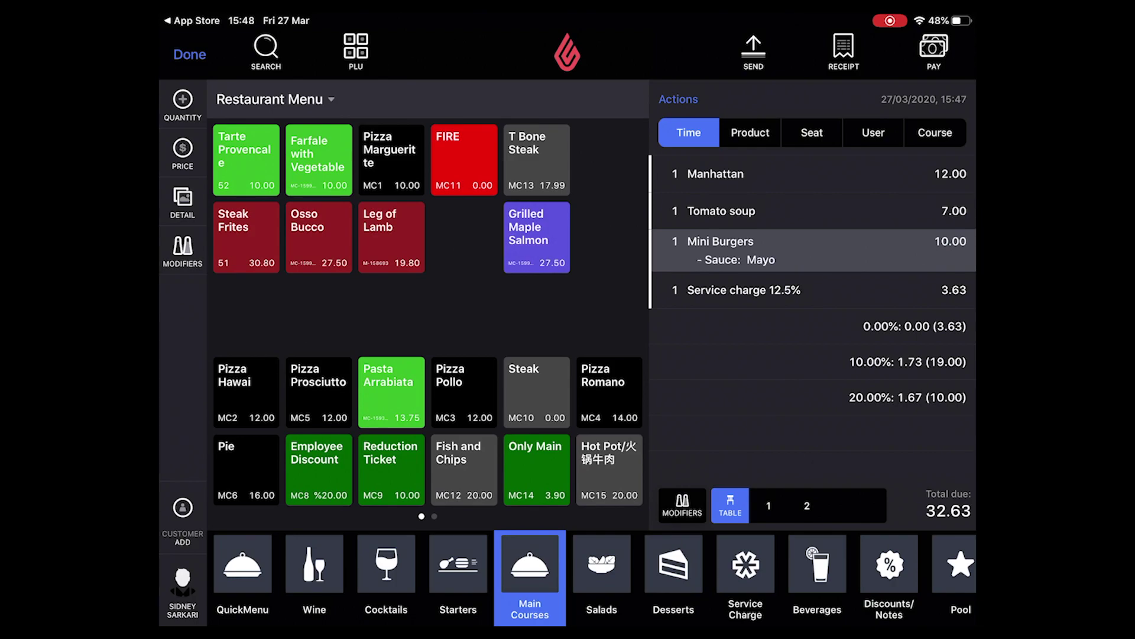
{"action": "left_click", "coordinate": [390, 160]}
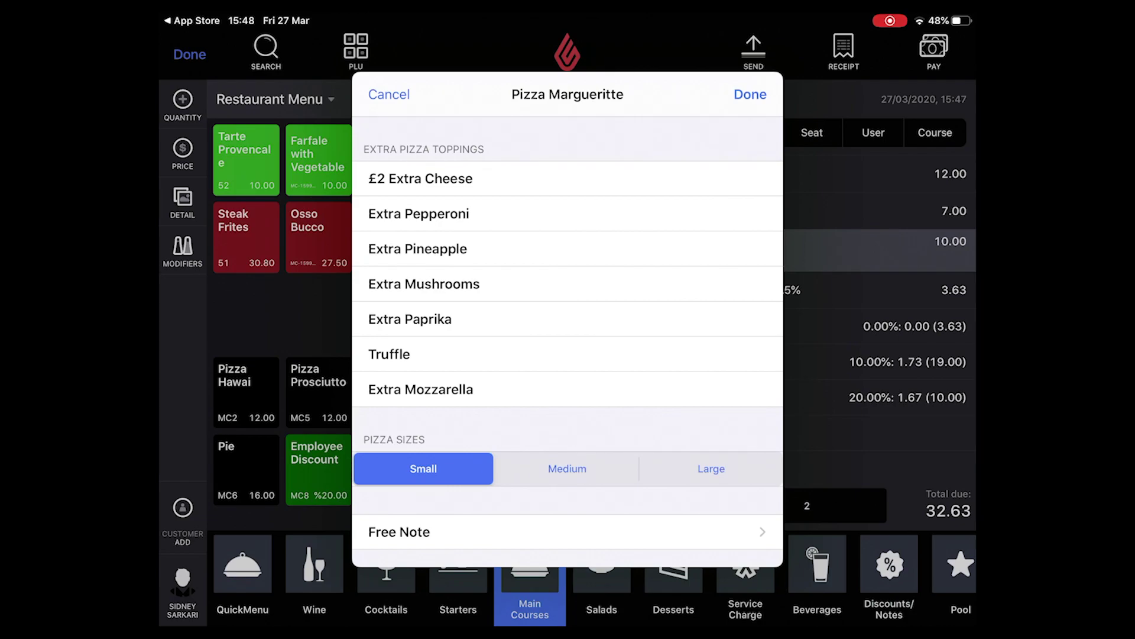
- Give the pizza Extra Pineapple, £2 Extra Cheese, Medium size and a free note 'Salt'
{"action": "left_click", "coordinate": [568, 249]}
{"action": "left_click", "coordinate": [568, 179]}
{"action": "left_click", "coordinate": [566, 468]}
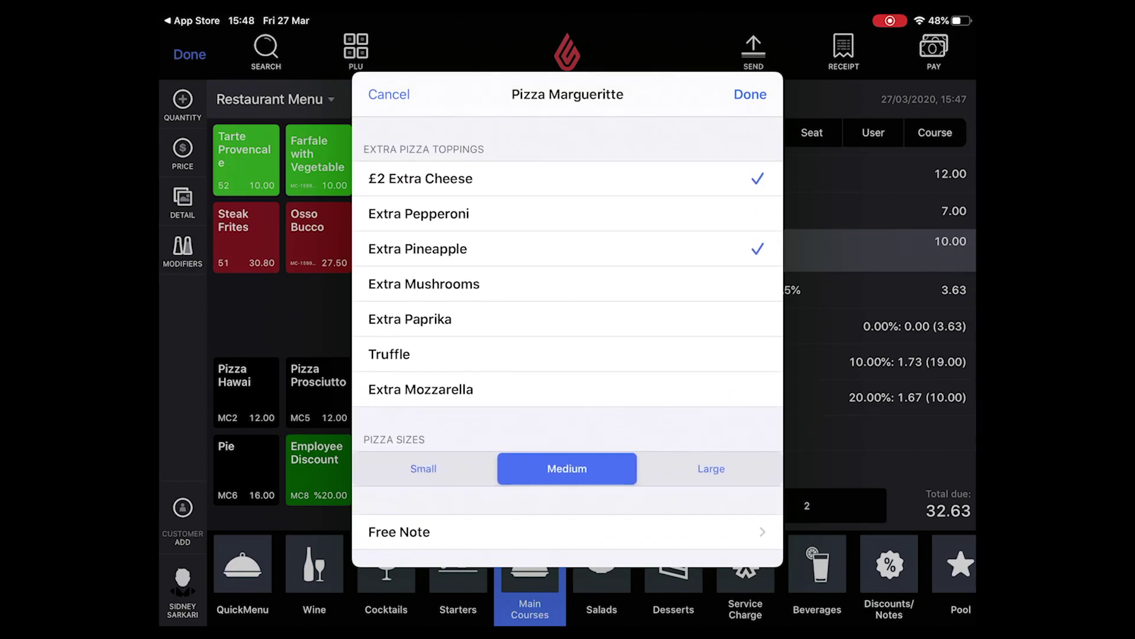
{"action": "left_click", "coordinate": [568, 531]}
{"action": "type", "text": "Sa"}
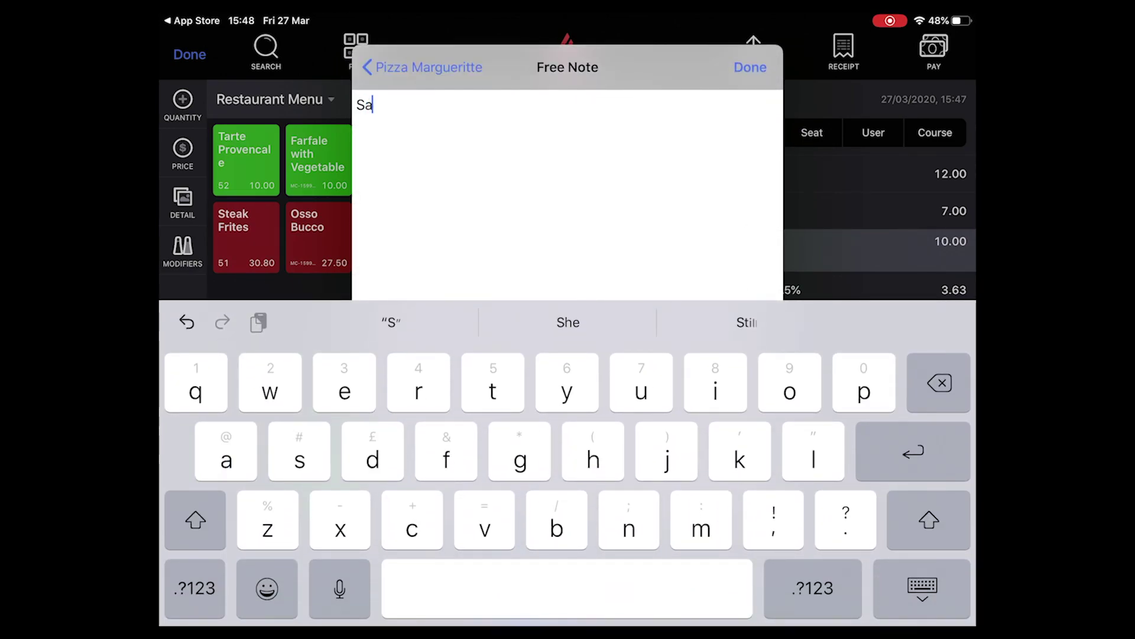
{"action": "type", "text": "lt"}
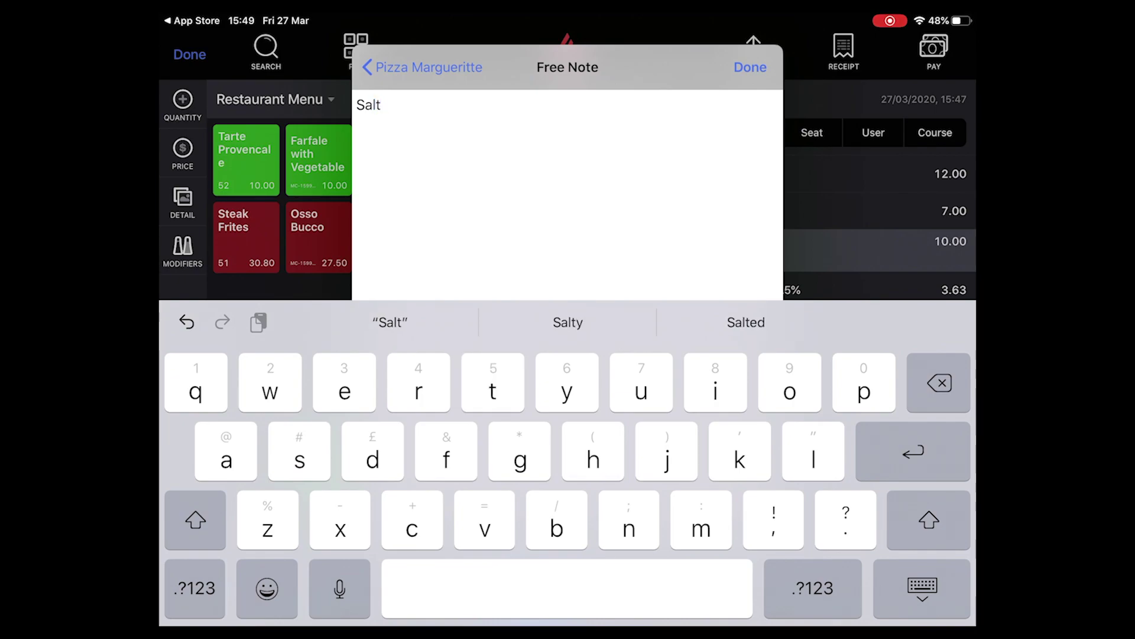
{"action": "left_click", "coordinate": [923, 587]}
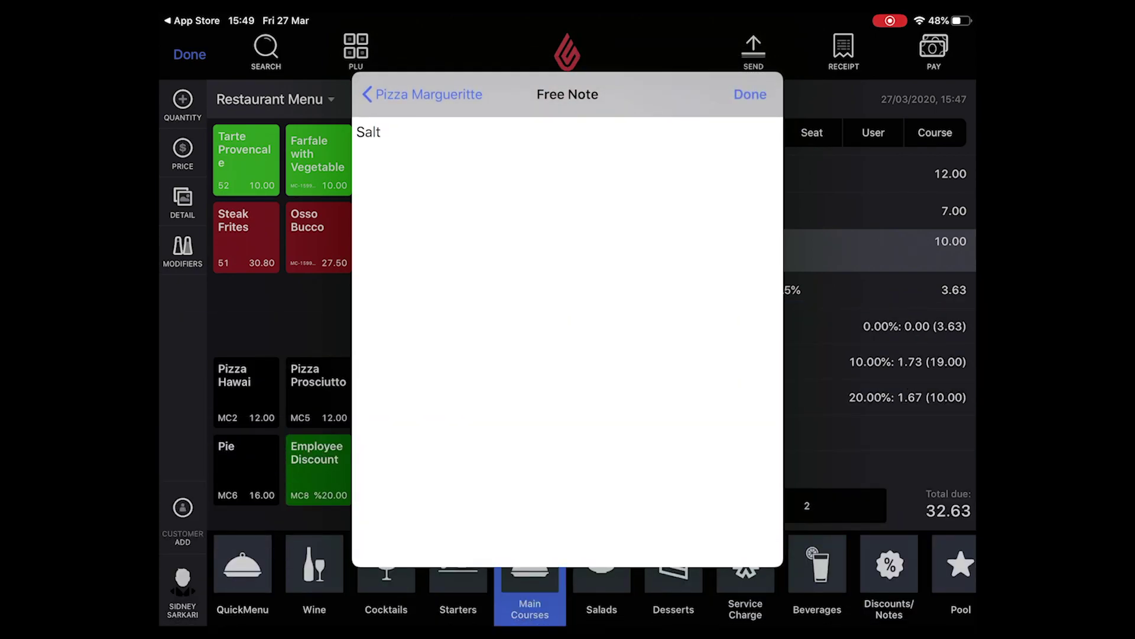
{"action": "left_click", "coordinate": [750, 95]}
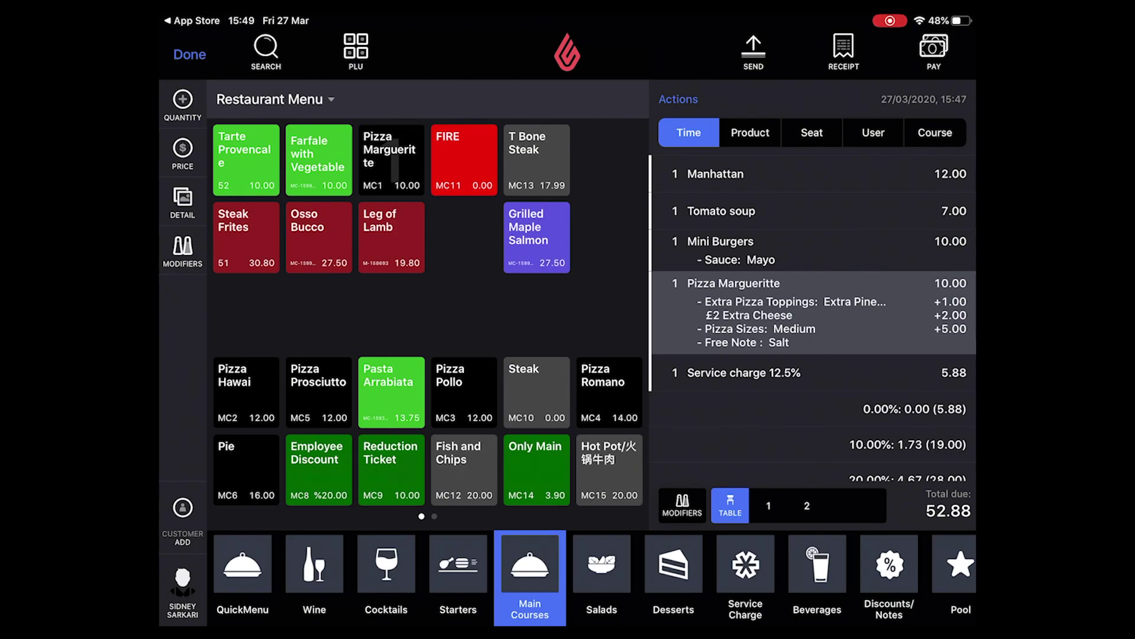
- Move Mini Burgers under Course 1 in the course list, then go to payment for 52.88
{"action": "left_click", "coordinate": [753, 51]}
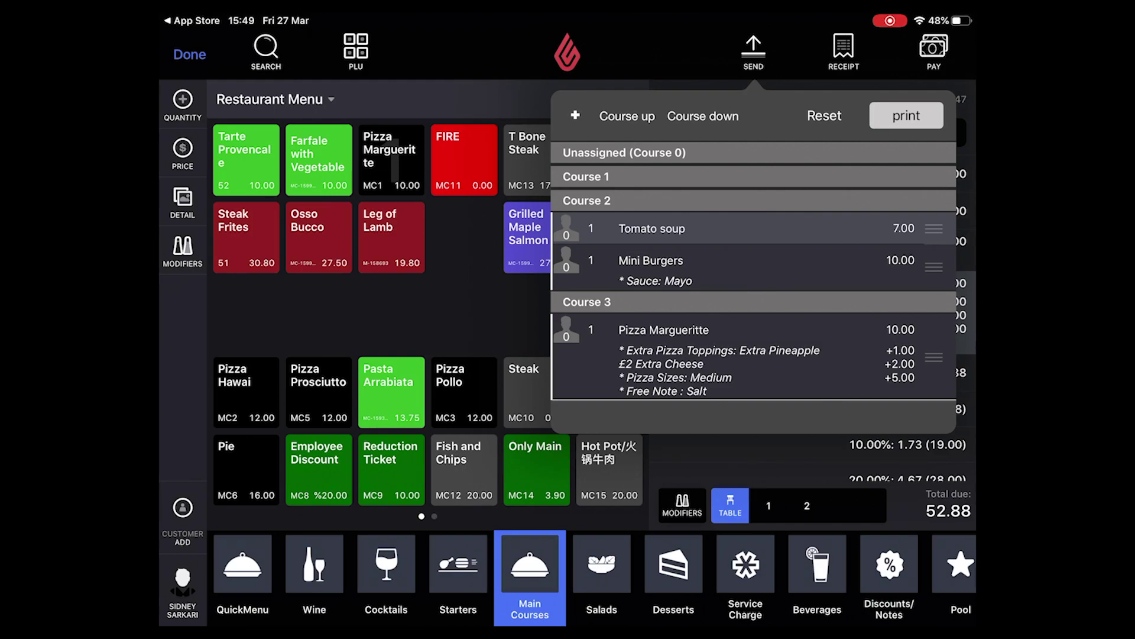
{"action": "left_click_drag", "start_coordinate": [933, 266], "coordinate": [933, 170]}
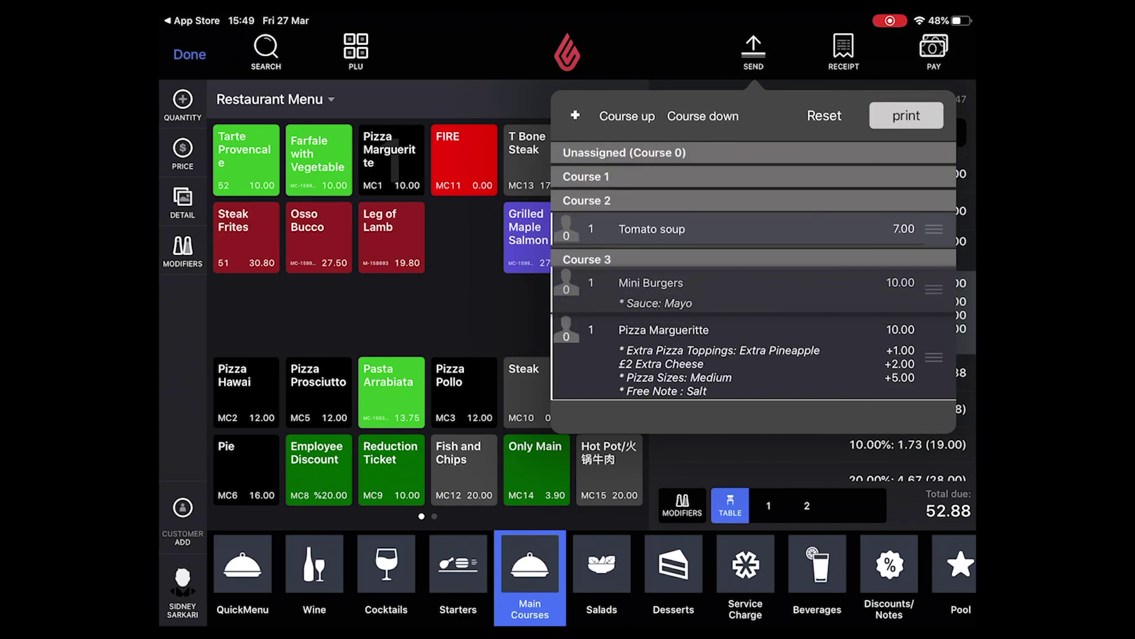
{"action": "left_click_drag", "start_coordinate": [933, 170], "coordinate": [934, 209]}
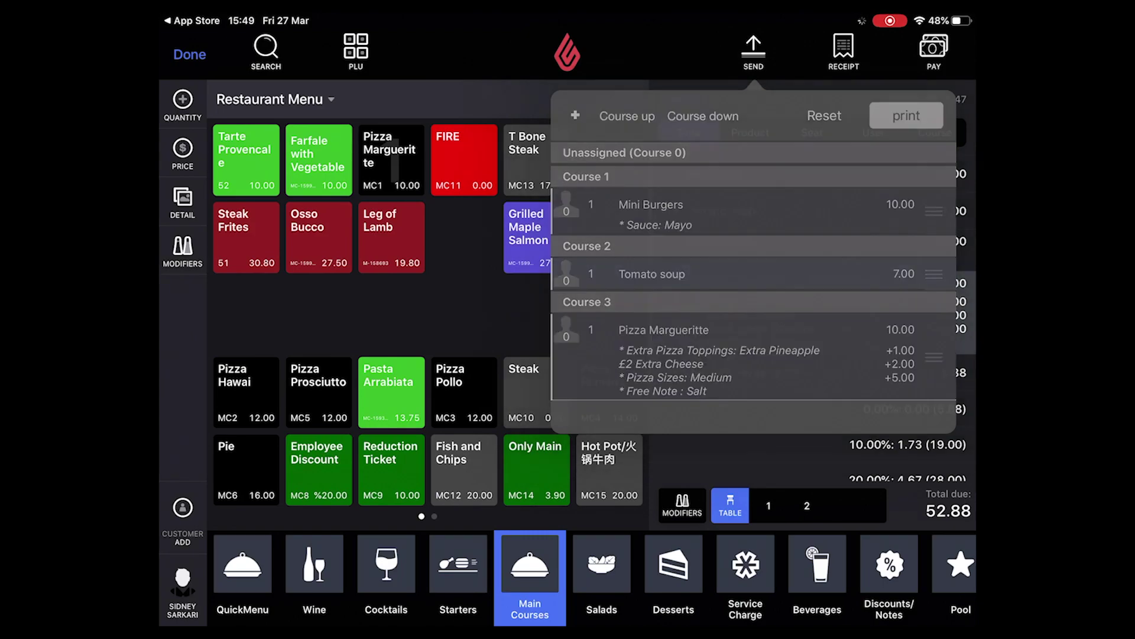
{"action": "left_click", "coordinate": [399, 311]}
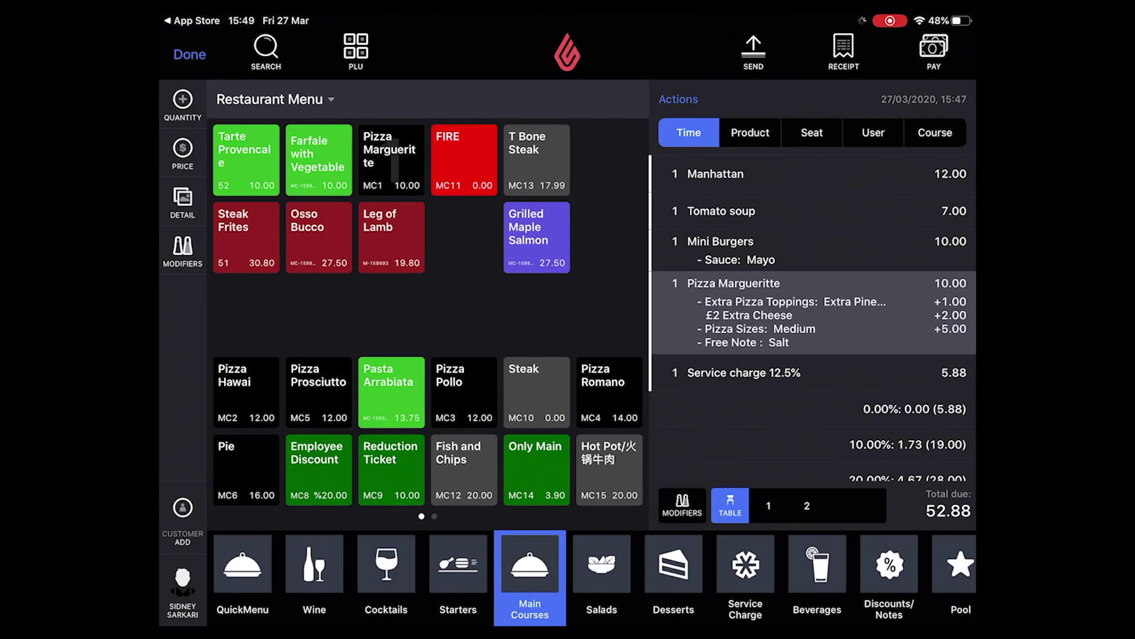
{"action": "left_click", "coordinate": [933, 51]}
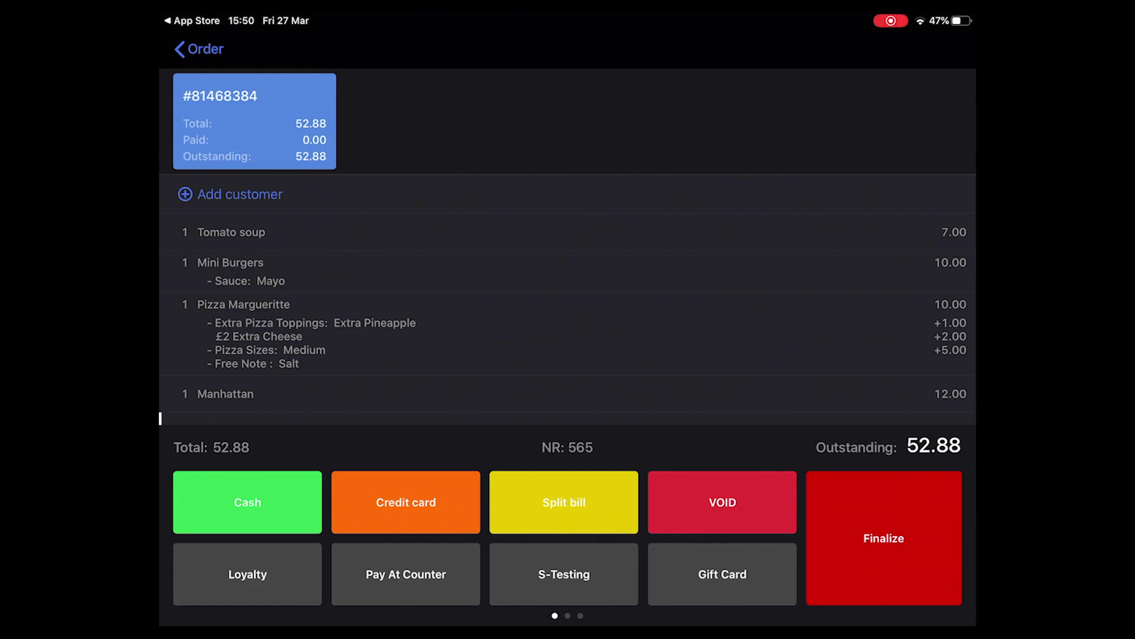
- Split the 52.88 bill into 2 equal parts of 26.44
{"action": "left_click", "coordinate": [563, 501]}
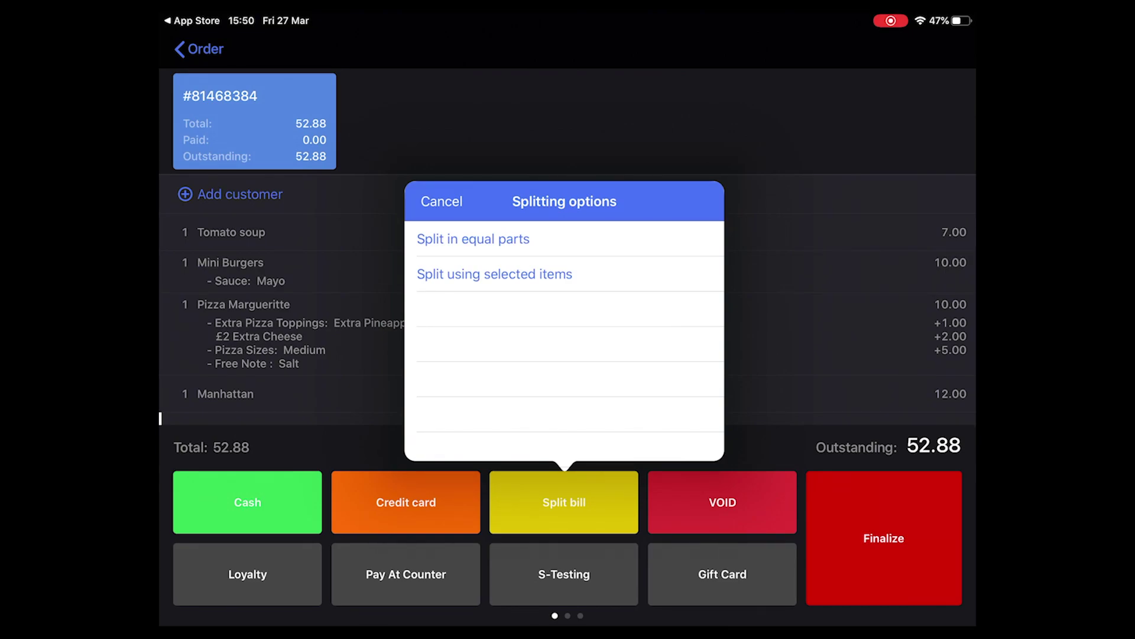
{"action": "left_click", "coordinate": [440, 202]}
{"action": "left_click", "coordinate": [563, 502]}
{"action": "left_click", "coordinate": [473, 239]}
{"action": "left_click", "coordinate": [636, 483]}
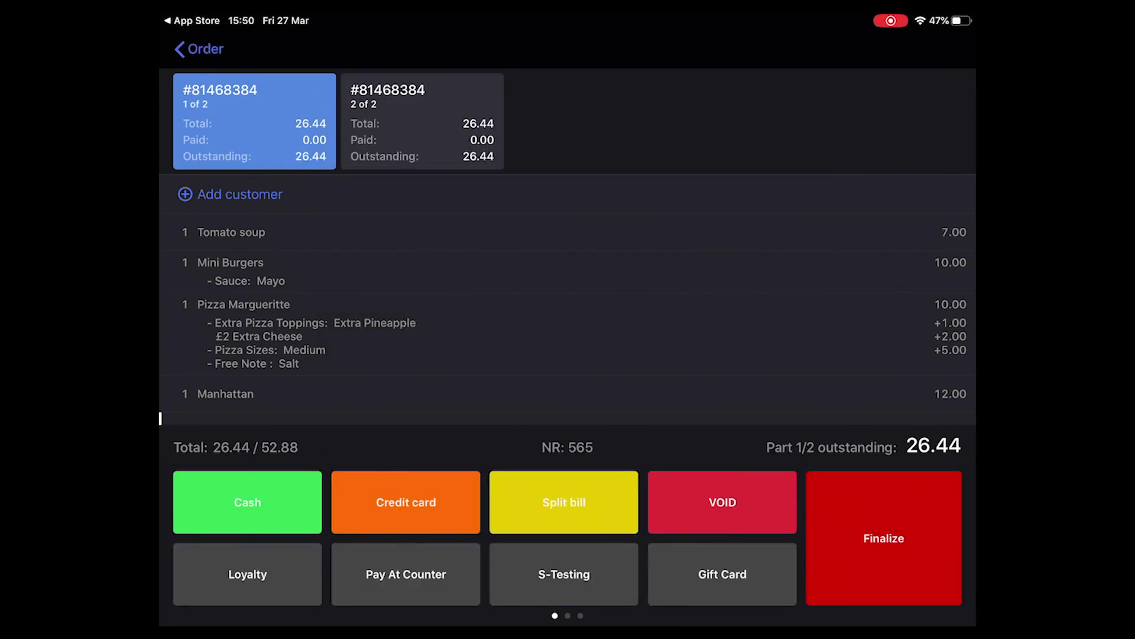
- Pay the first half with Cash and the second with Credit card, skipping receipt printing
{"action": "left_click", "coordinate": [247, 502]}
{"action": "left_click", "coordinate": [635, 484]}
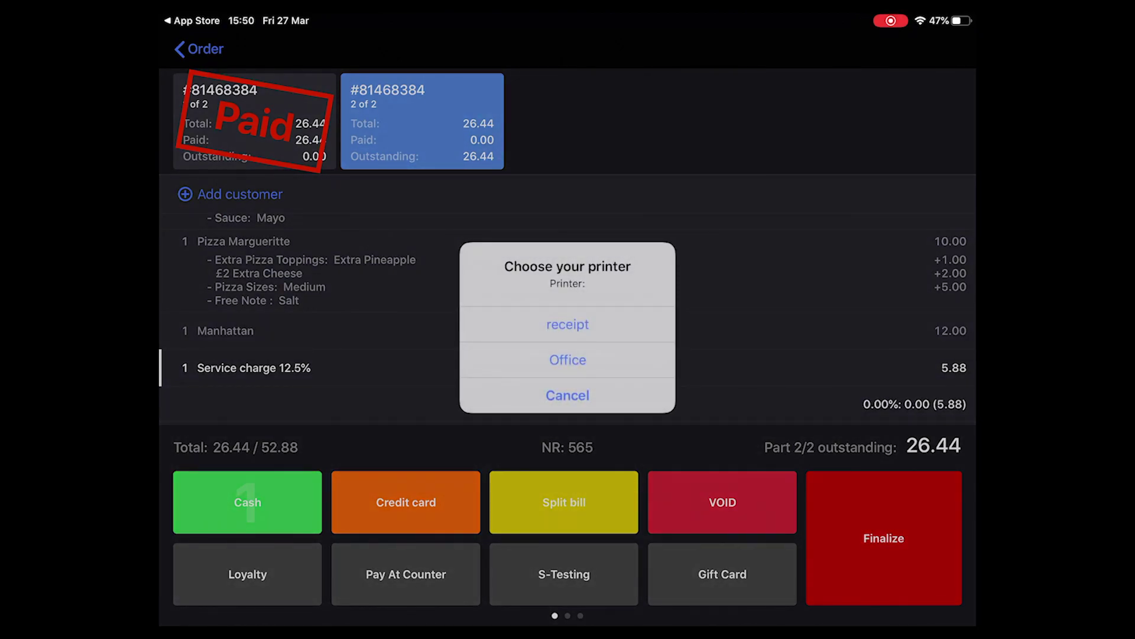
{"action": "left_click", "coordinate": [568, 324]}
{"action": "left_click", "coordinate": [405, 502]}
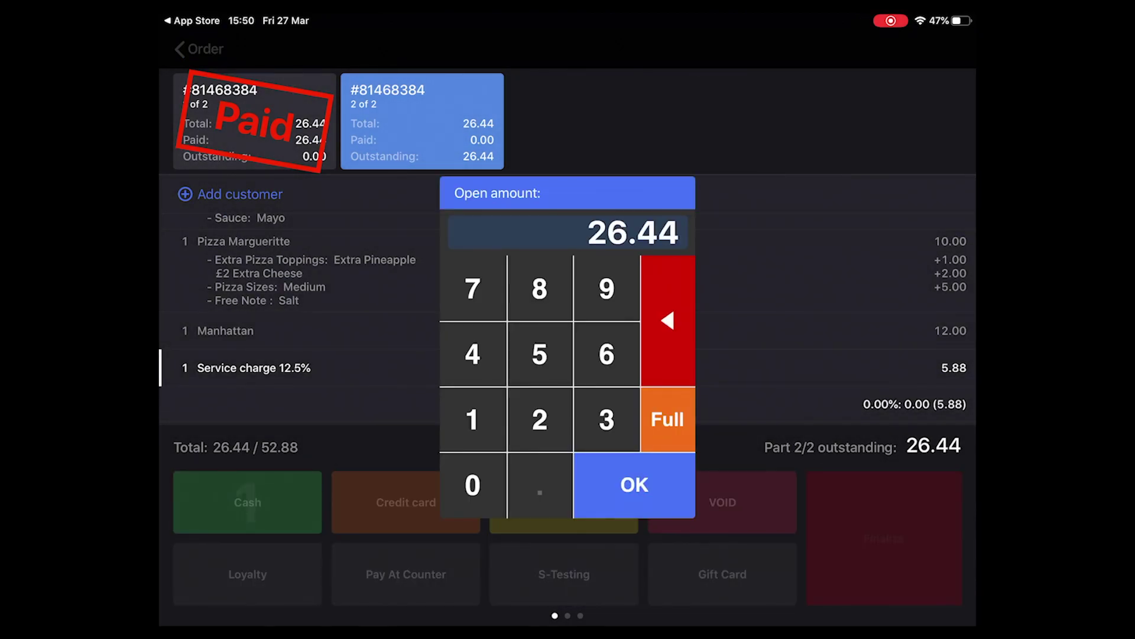
{"action": "left_click", "coordinate": [634, 482]}
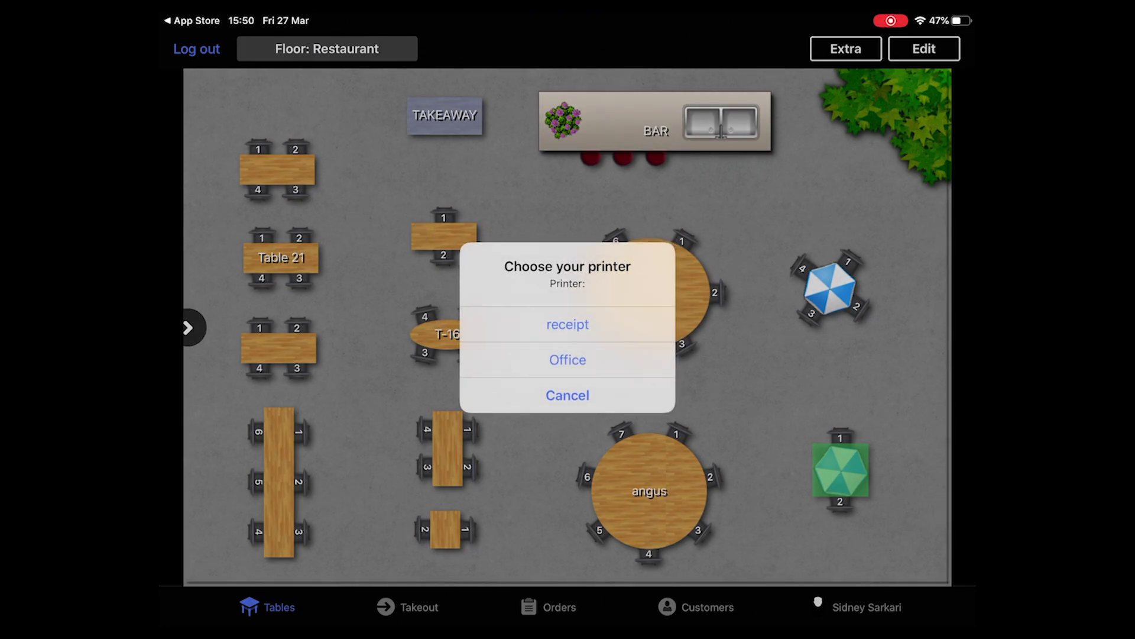
{"action": "left_click", "coordinate": [568, 395]}
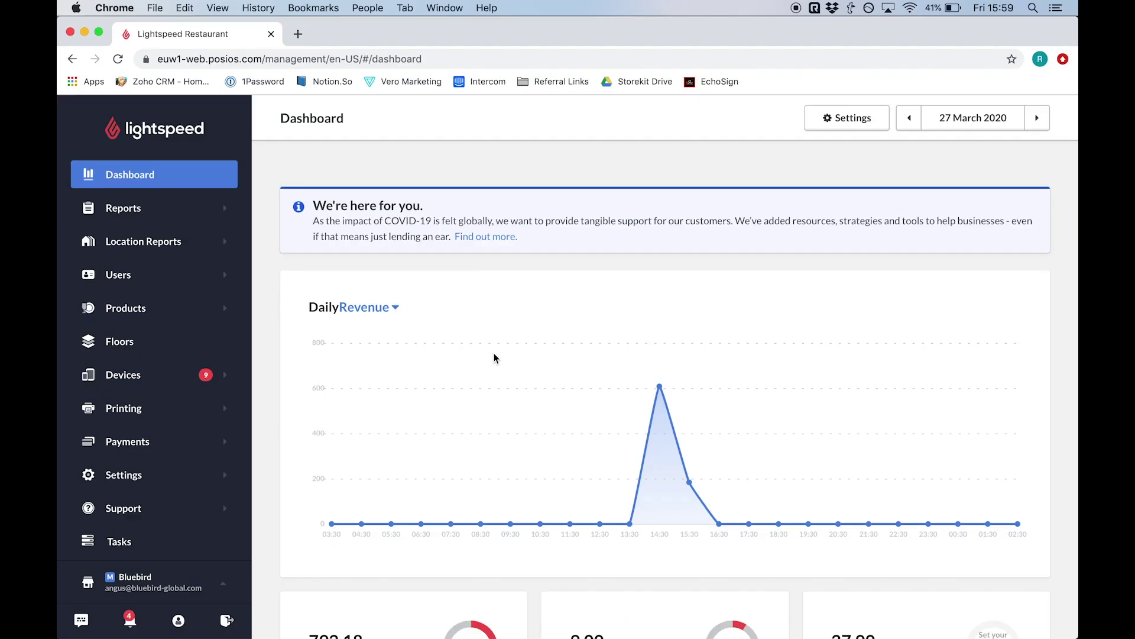
{"action": "scroll", "coordinate": [494, 357], "scroll_direction": "down", "scroll_amount": 3}
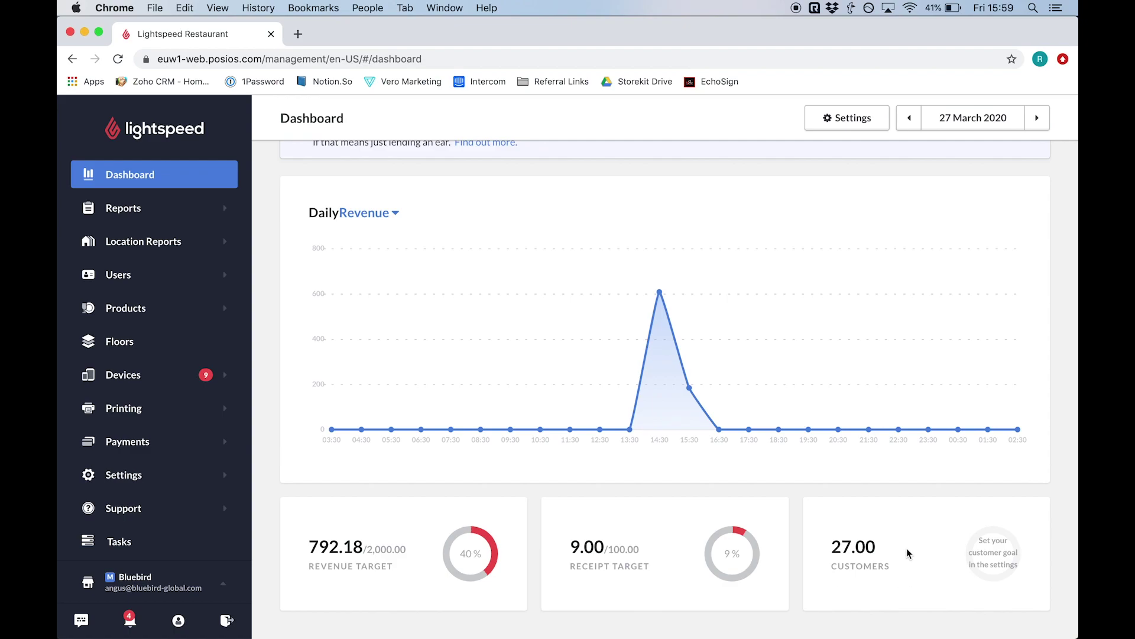
{"action": "scroll", "coordinate": [811, 420], "scroll_direction": "up", "scroll_amount": 3}
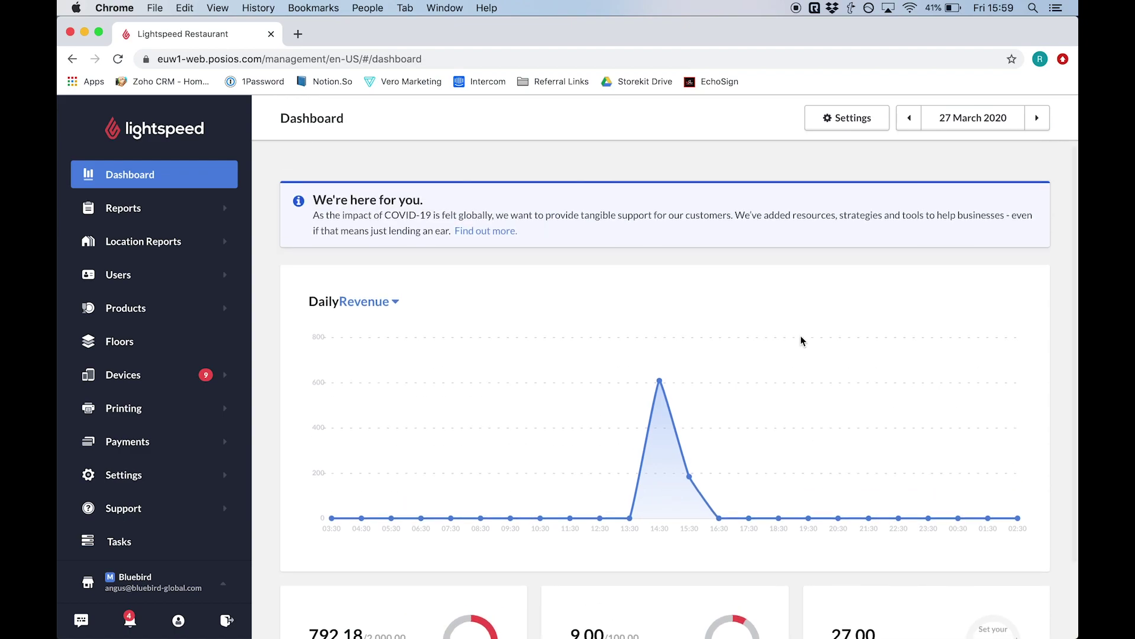
{"action": "scroll", "coordinate": [801, 336], "scroll_direction": "down", "scroll_amount": 2}
{"action": "scroll", "coordinate": [801, 336], "scroll_direction": "down", "scroll_amount": 1}
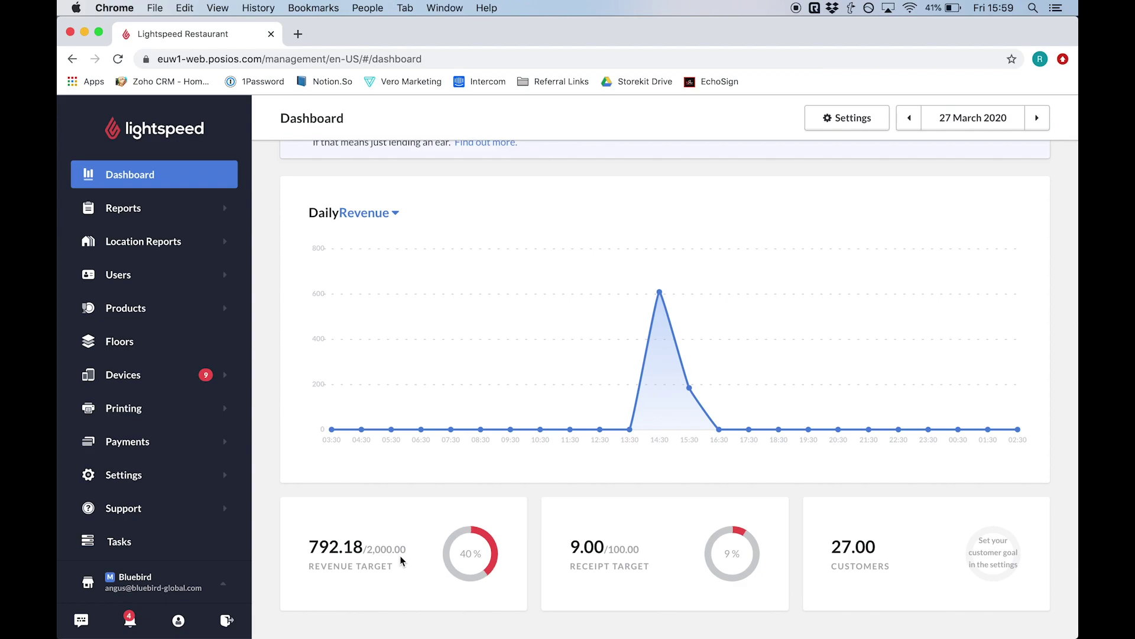
{"action": "left_click", "coordinate": [396, 215]}
{"action": "left_click", "coordinate": [461, 226]}
{"action": "left_click", "coordinate": [973, 117]}
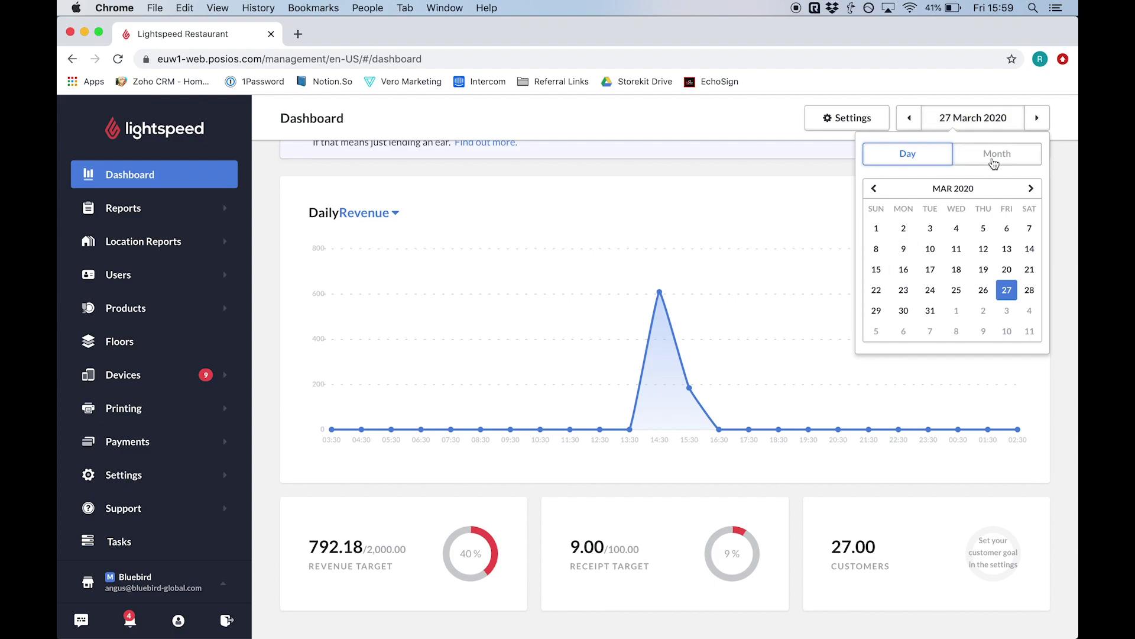
{"action": "left_click", "coordinate": [811, 172]}
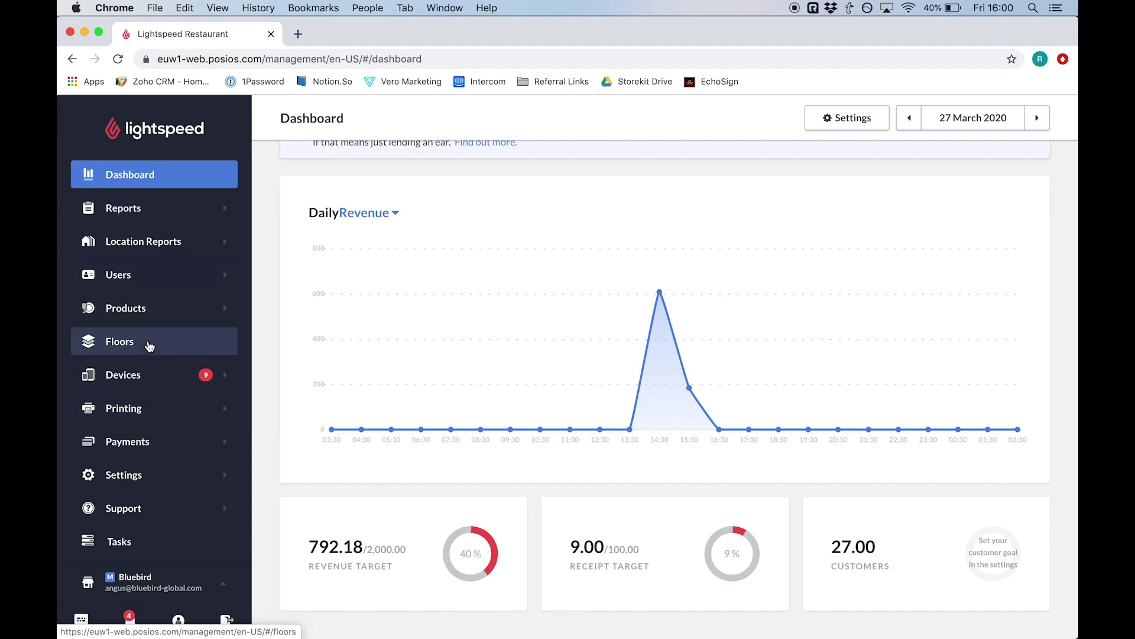
- Open the Wine category for editing and reveal its advanced settings
{"action": "left_click", "coordinate": [149, 307]}
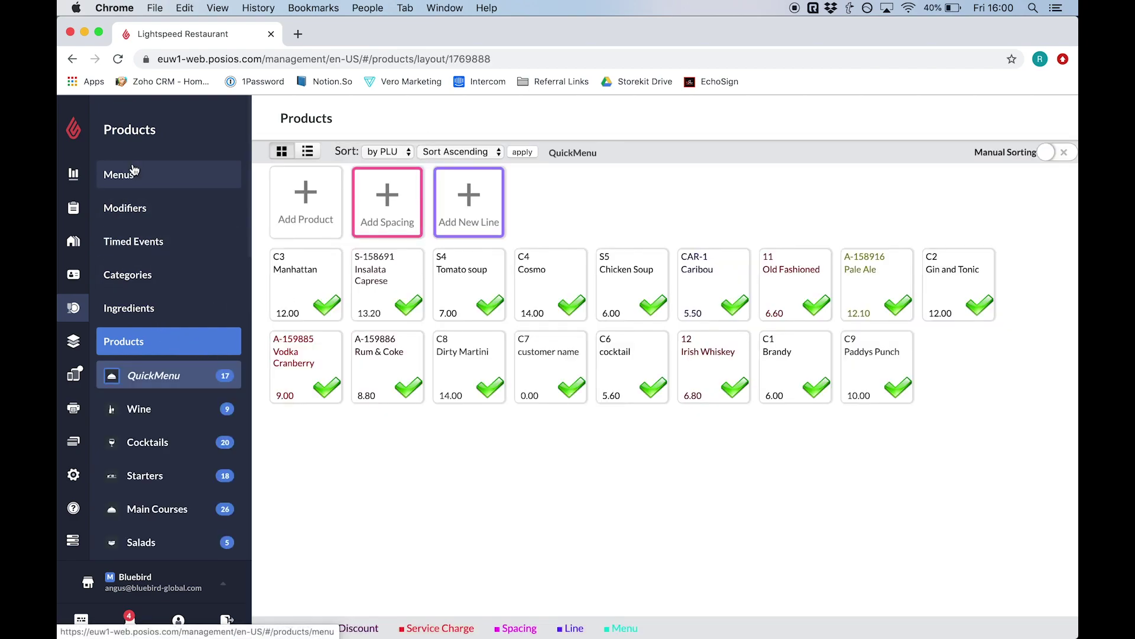
{"action": "left_click", "coordinate": [134, 286]}
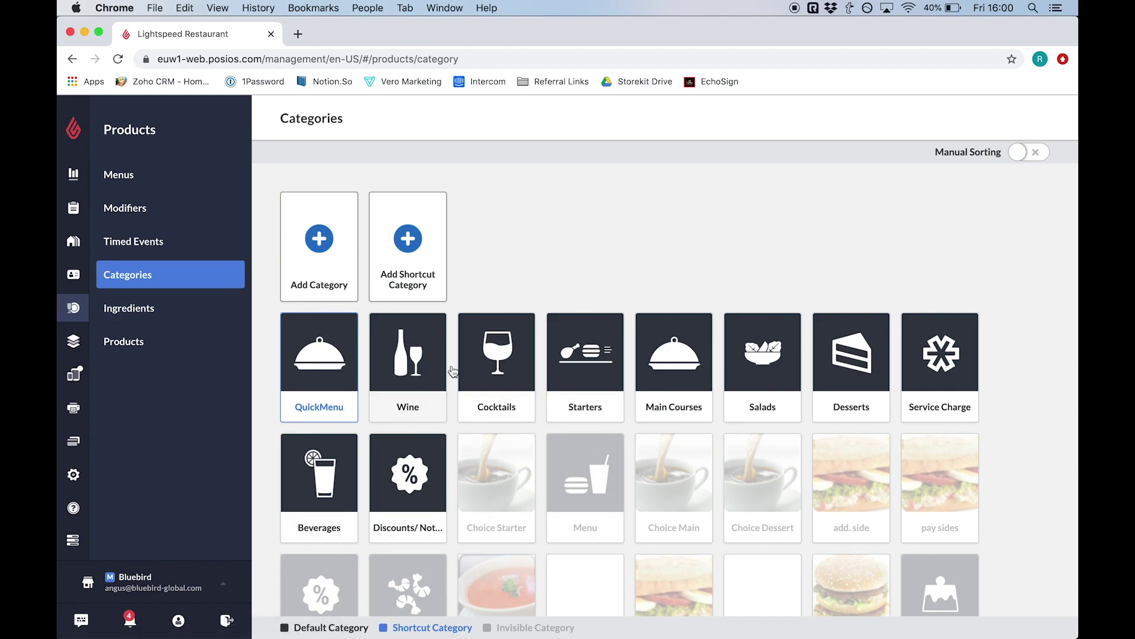
{"action": "left_click", "coordinate": [433, 372]}
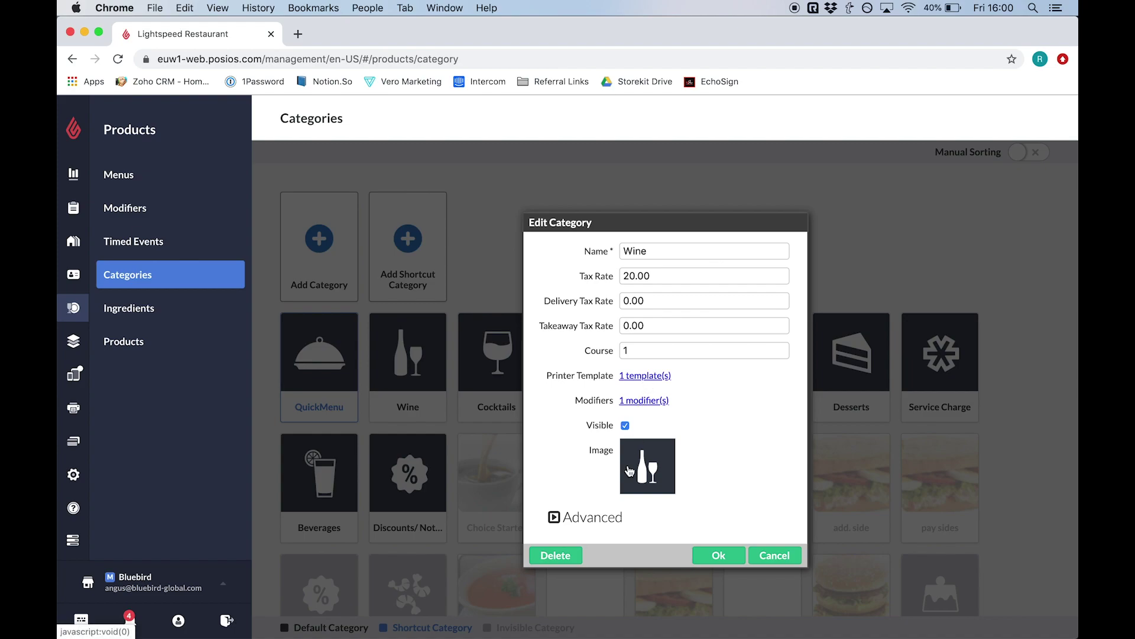
{"action": "left_click", "coordinate": [585, 516]}
{"action": "scroll", "coordinate": [573, 515], "scroll_direction": "down", "scroll_amount": 3}
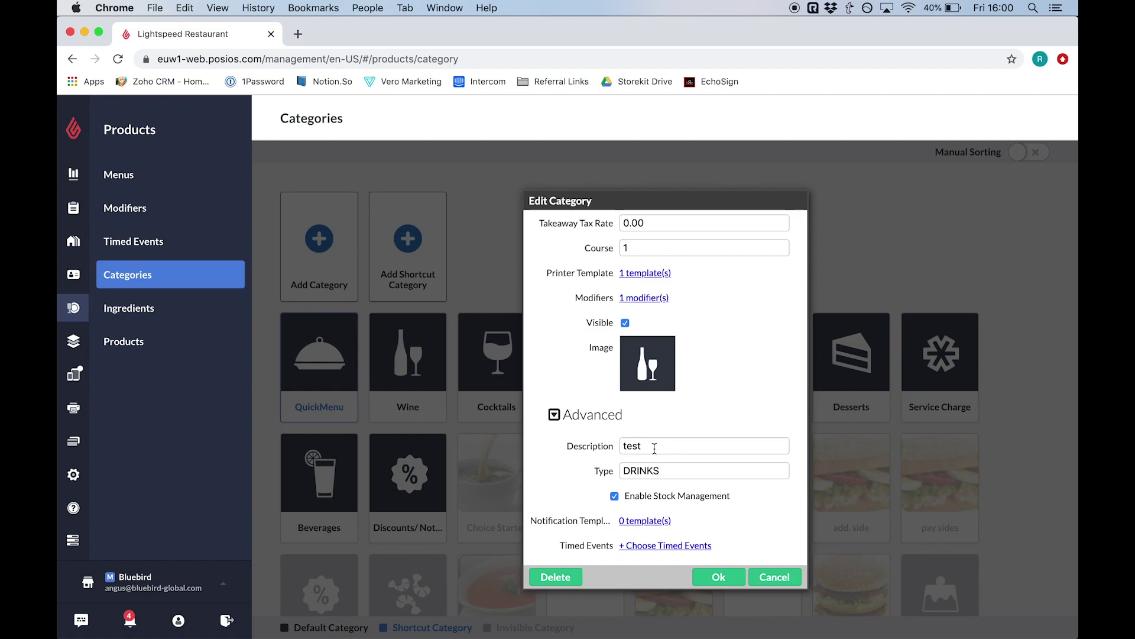
- Keep the category type as DRINKS and save the Wine category
{"action": "double_click", "coordinate": [661, 469]}
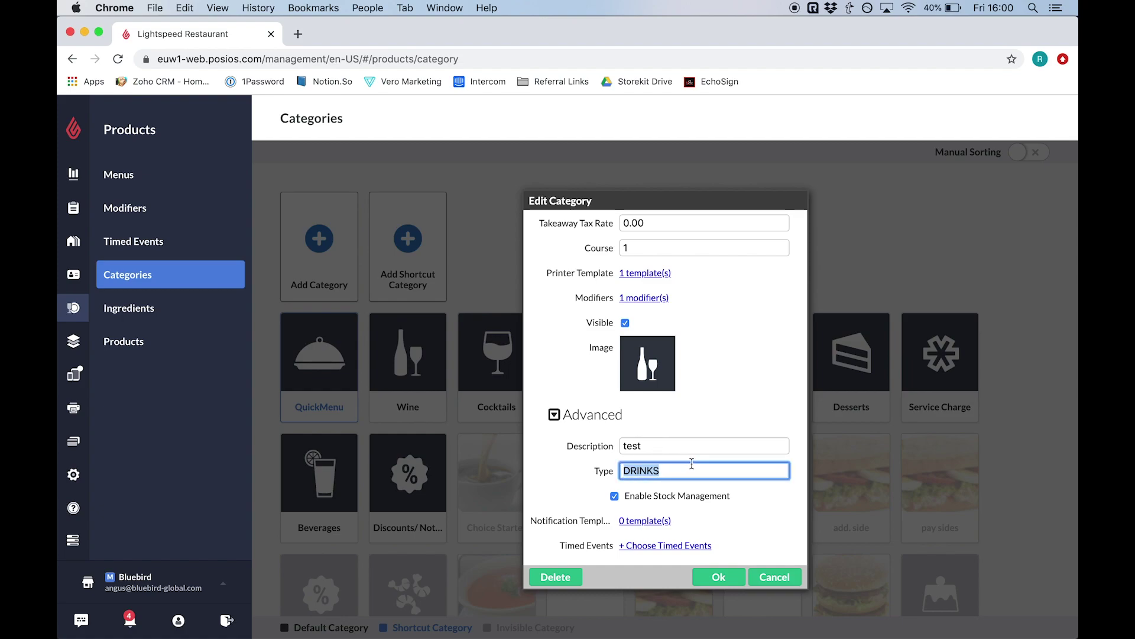
{"action": "left_click", "coordinate": [690, 468]}
{"action": "left_click", "coordinate": [595, 469]}
{"action": "left_click", "coordinate": [586, 472]}
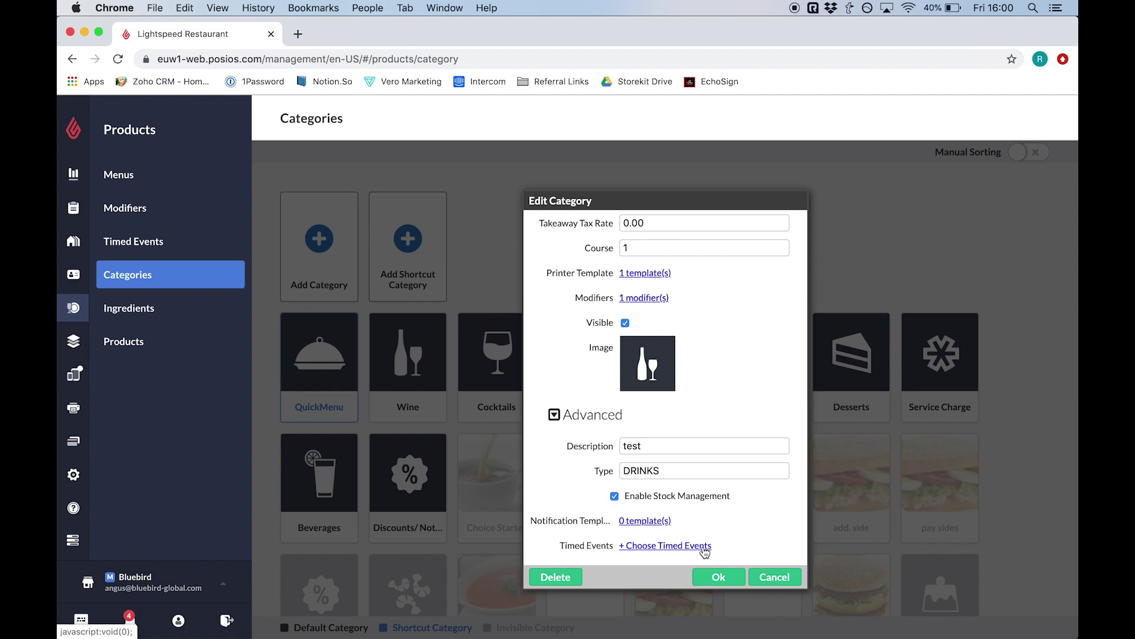
{"action": "left_click", "coordinate": [717, 576]}
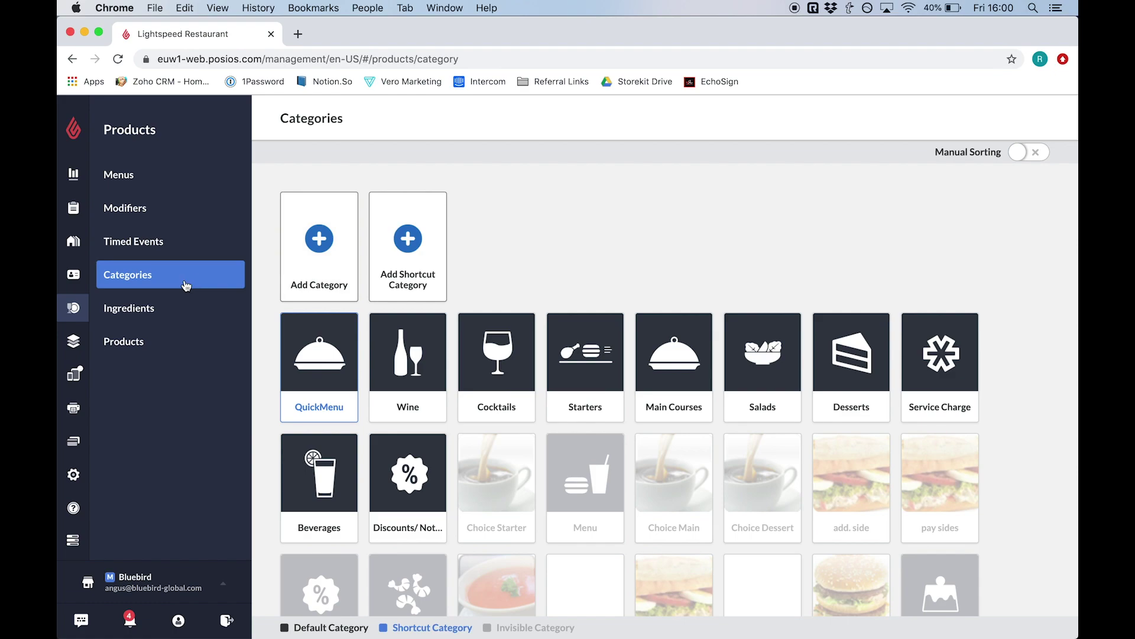
- Show the Wine category's products and open Cheval Noir Bordeaux's details
{"action": "left_click", "coordinate": [143, 340]}
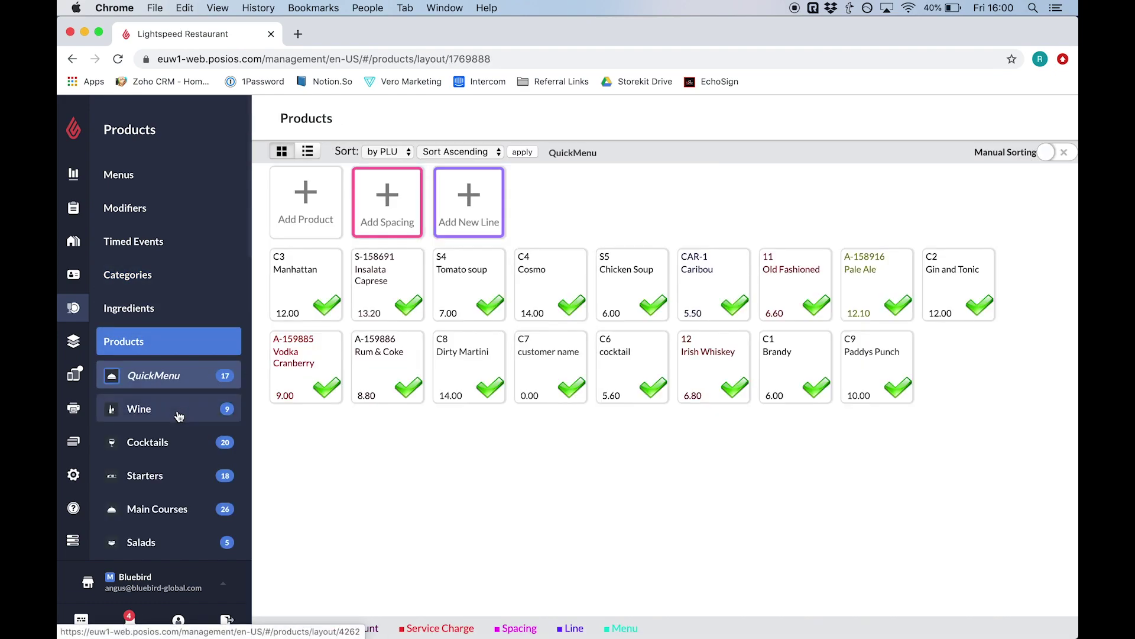
{"action": "left_click", "coordinate": [178, 413]}
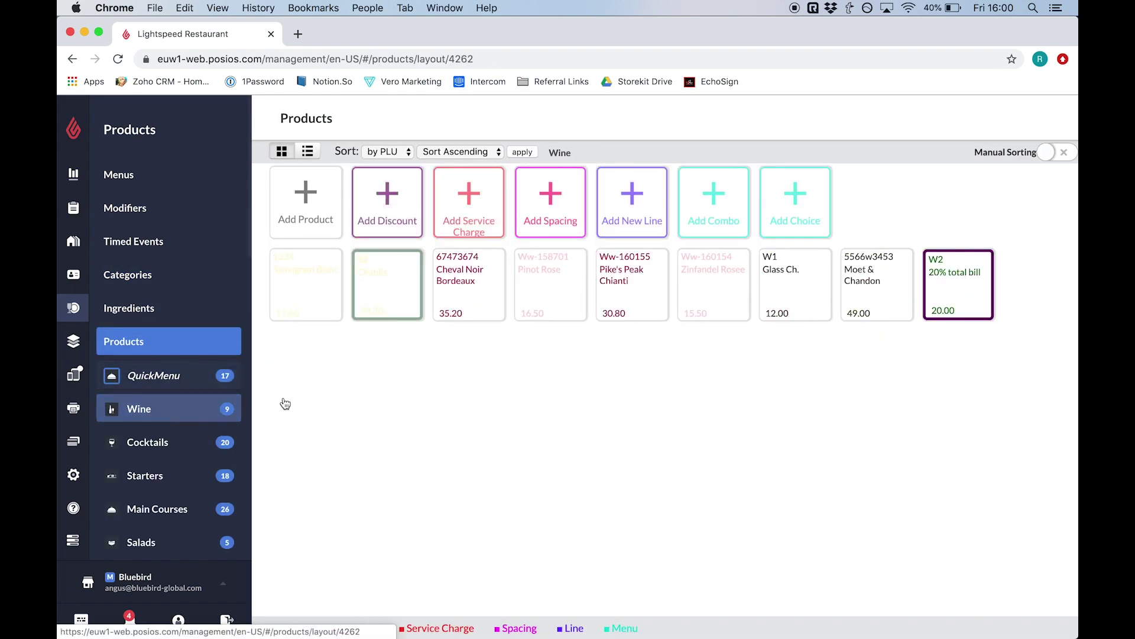
{"action": "left_click", "coordinate": [441, 278]}
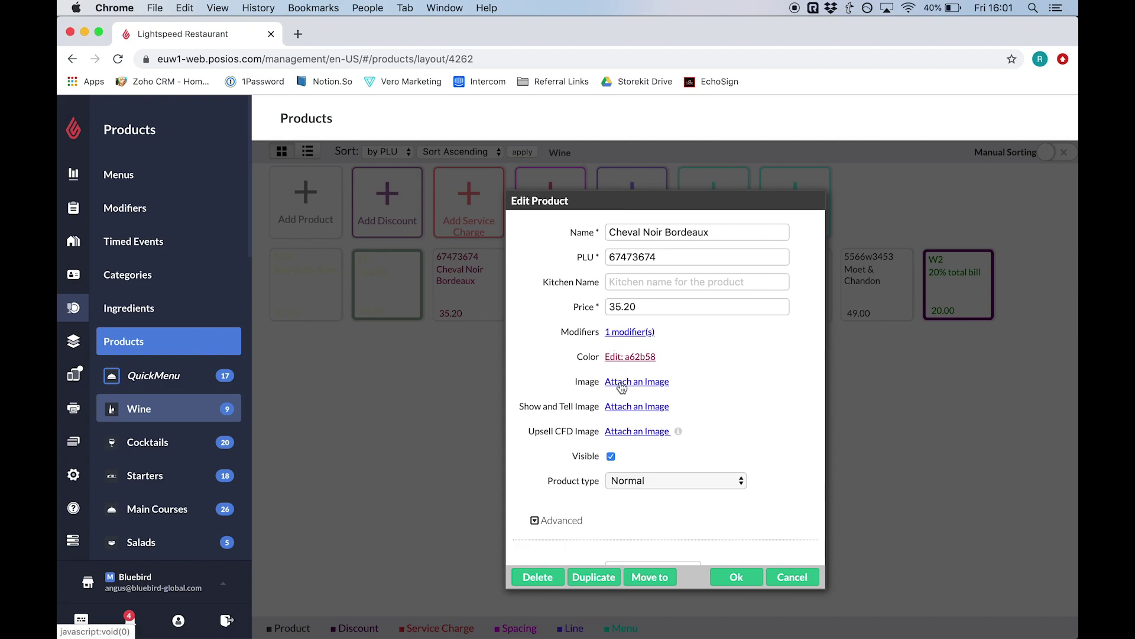
{"action": "scroll", "coordinate": [739, 385], "scroll_direction": "down", "scroll_amount": 2}
{"action": "scroll", "coordinate": [740, 386], "scroll_direction": "down", "scroll_amount": 1}
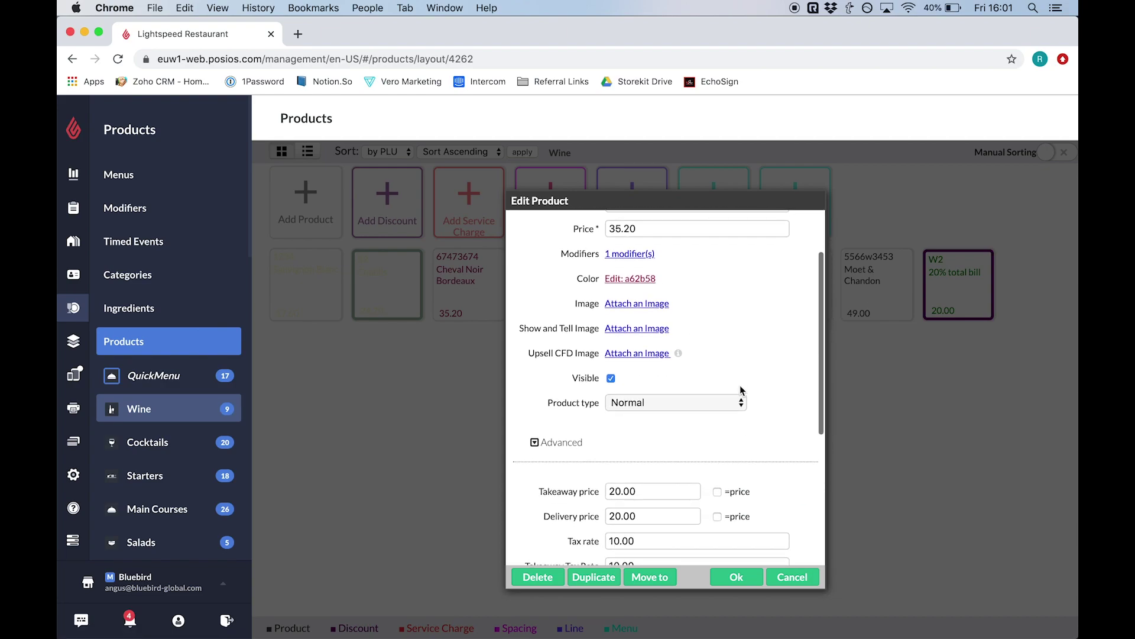
{"action": "scroll", "coordinate": [739, 354], "scroll_direction": "down", "scroll_amount": 2}
{"action": "scroll", "coordinate": [739, 354], "scroll_direction": "down", "scroll_amount": 2}
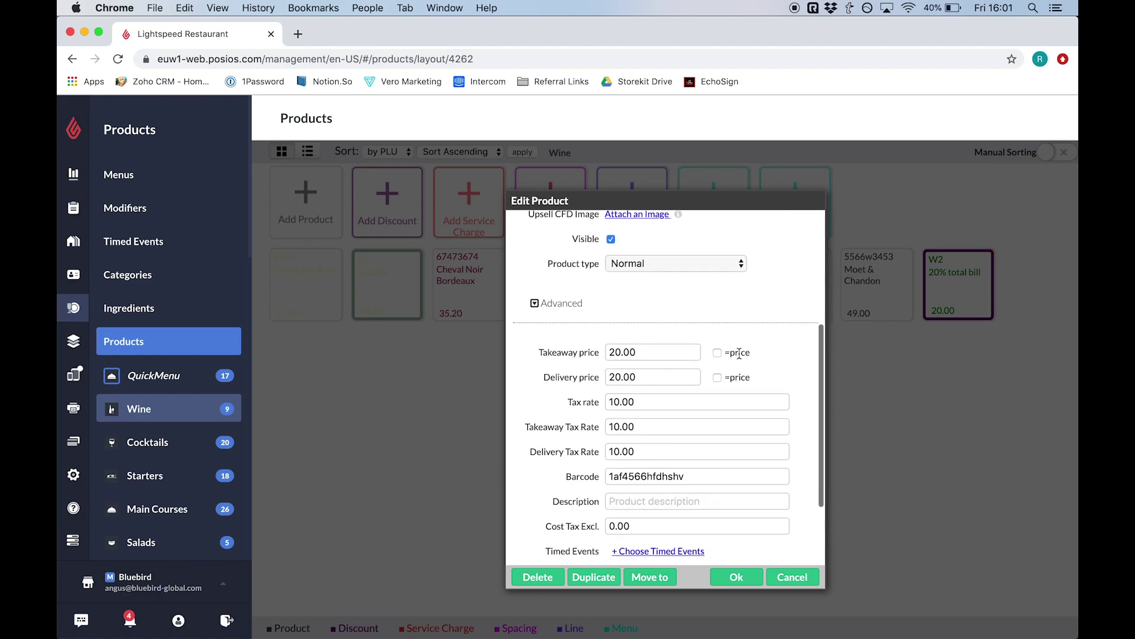
{"action": "scroll", "coordinate": [701, 382], "scroll_direction": "down", "scroll_amount": 2}
{"action": "scroll", "coordinate": [684, 397], "scroll_direction": "down", "scroll_amount": 1}
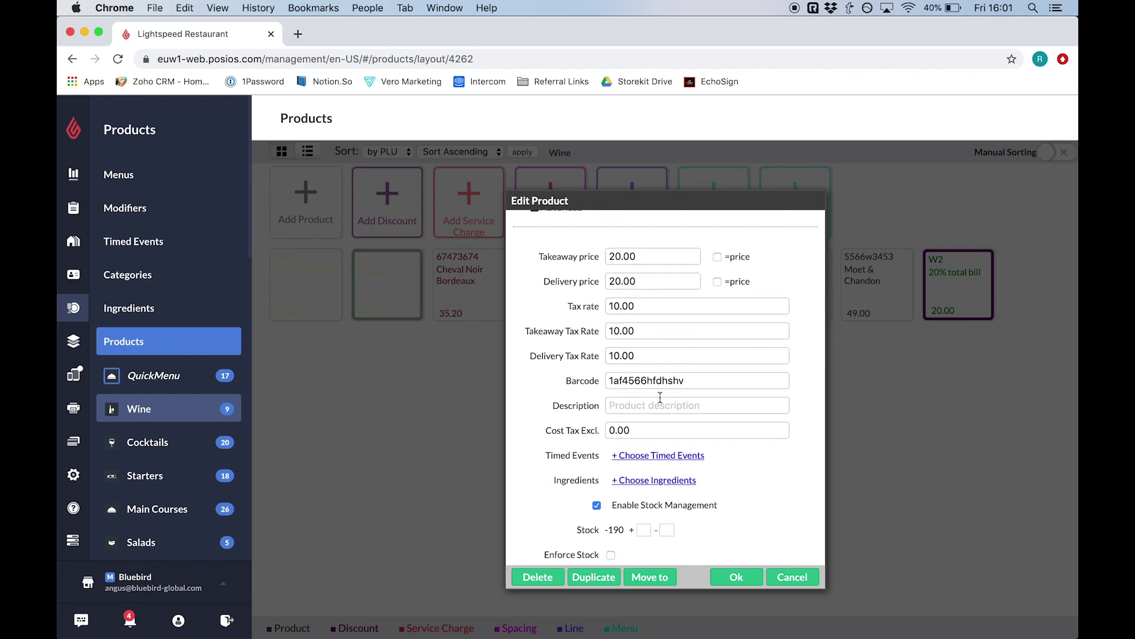
- Review the product's barcode, prices and stock settings, then return to the grid
{"action": "left_click_drag", "start_coordinate": [690, 379], "coordinate": [574, 381]}
{"action": "scroll", "coordinate": [617, 403], "scroll_direction": "down", "scroll_amount": 1}
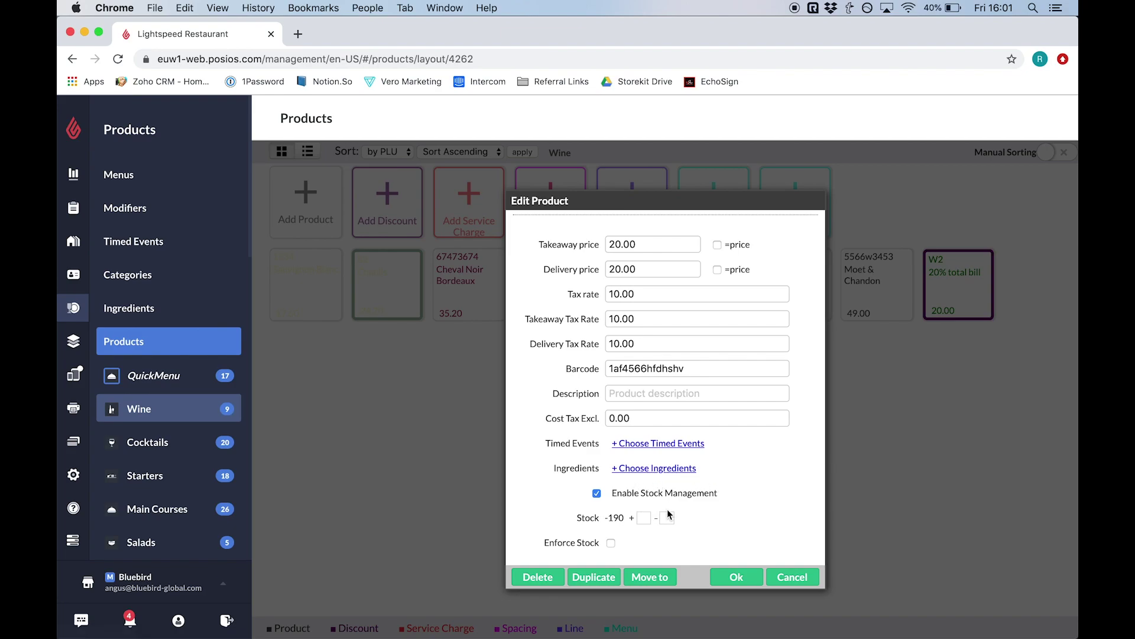
{"action": "left_click", "coordinate": [736, 576]}
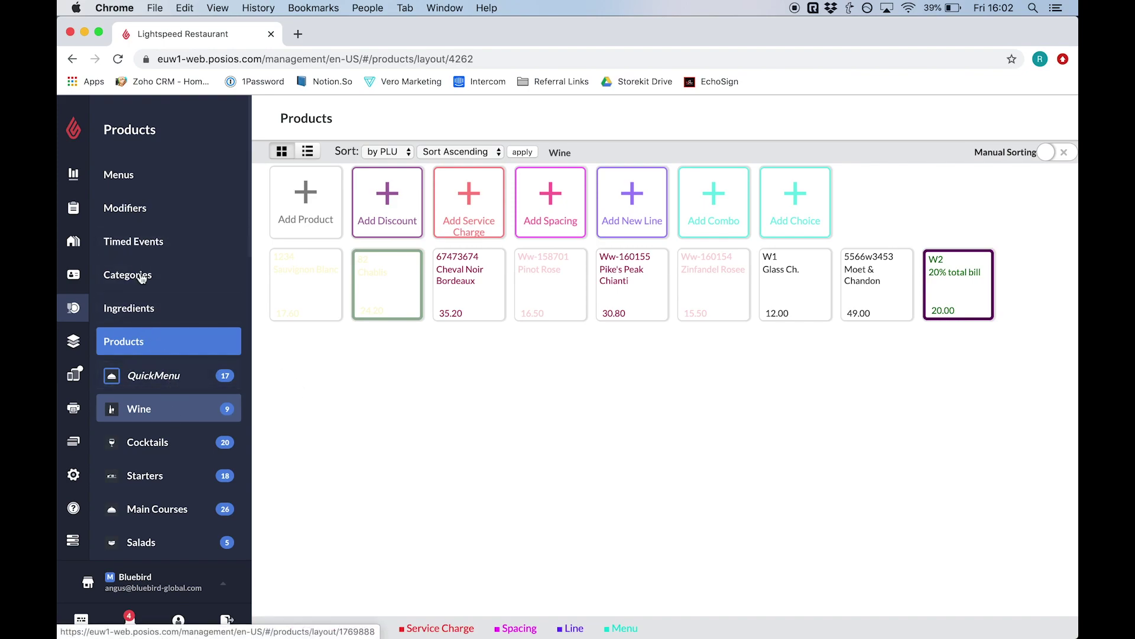
{"action": "left_click", "coordinate": [133, 207]}
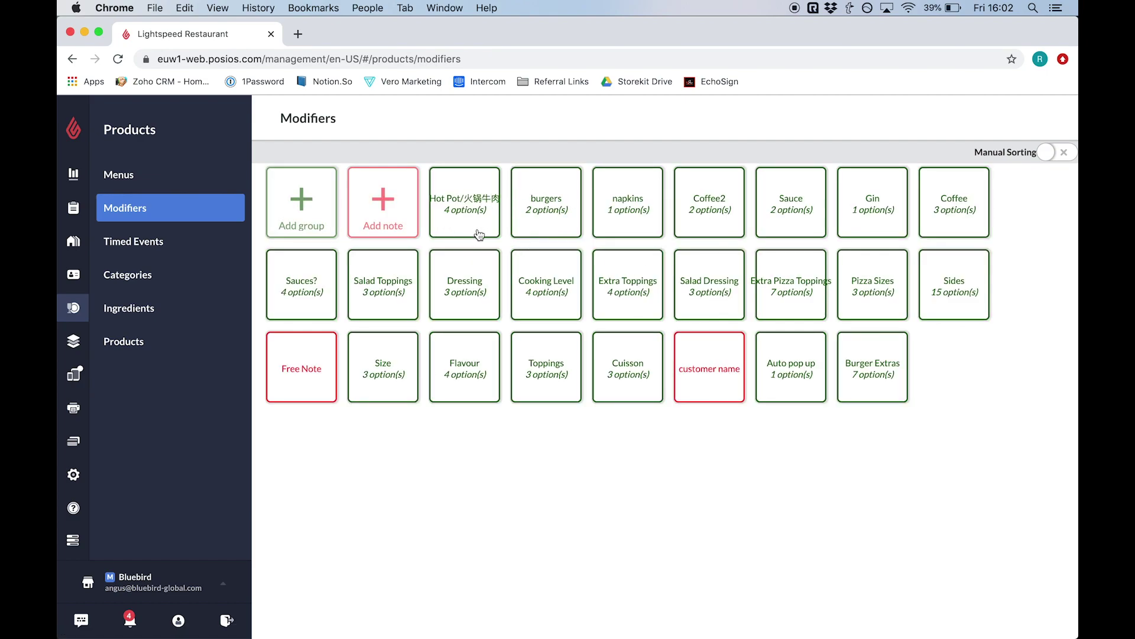
- Look over the Extra Toppings modifier group's options and linked products
{"action": "left_click", "coordinate": [628, 280]}
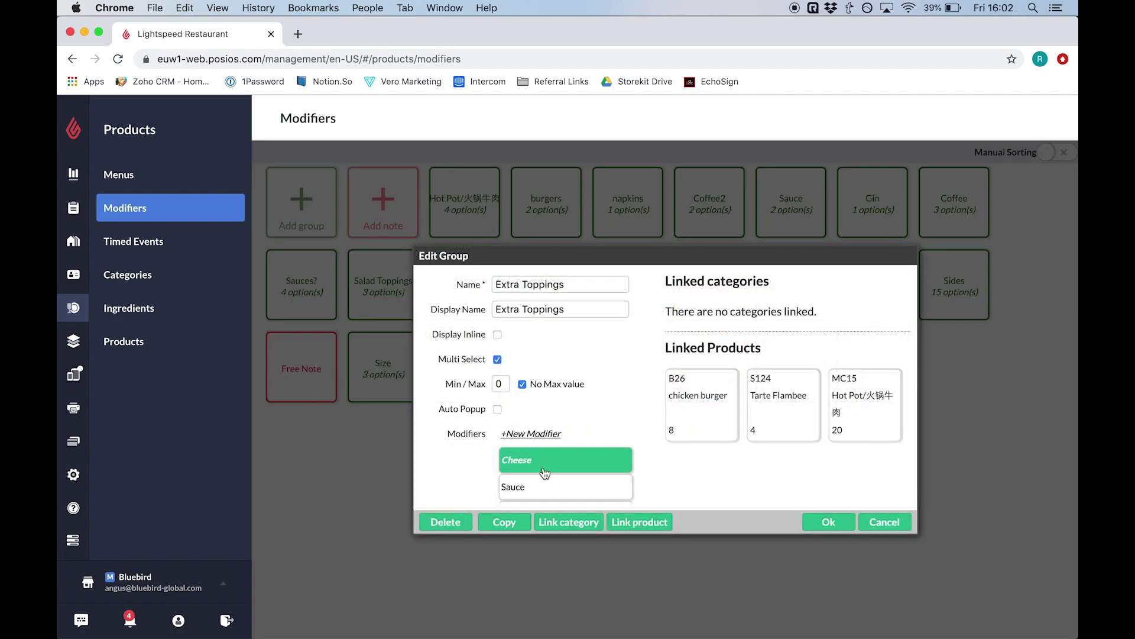
{"action": "scroll", "coordinate": [545, 471], "scroll_direction": "down", "scroll_amount": 1}
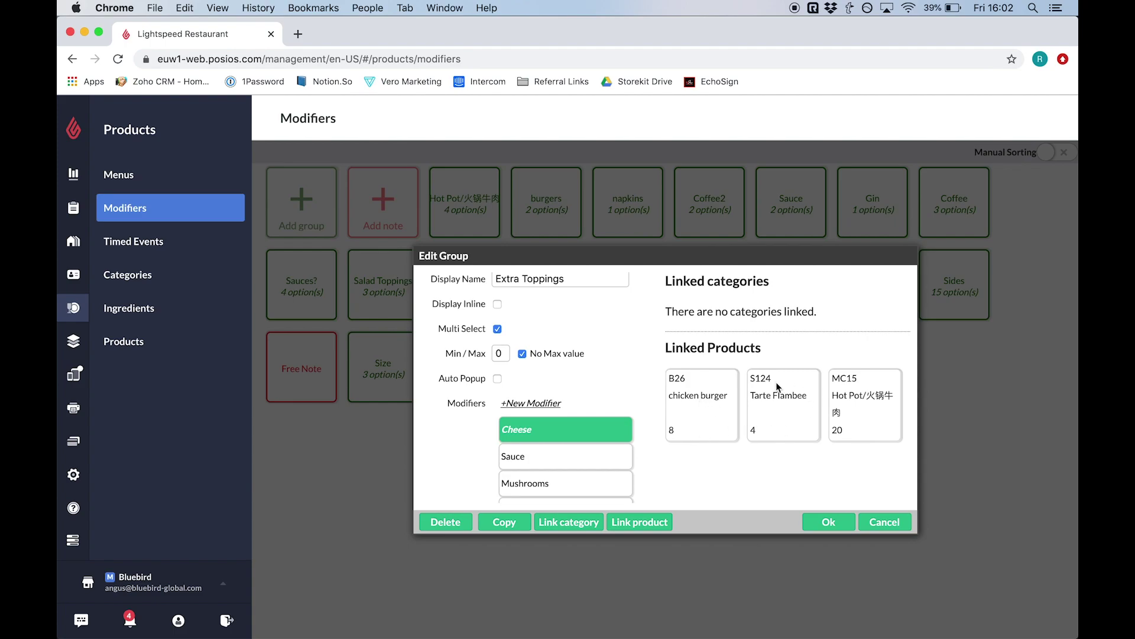
{"action": "left_click", "coordinate": [828, 522]}
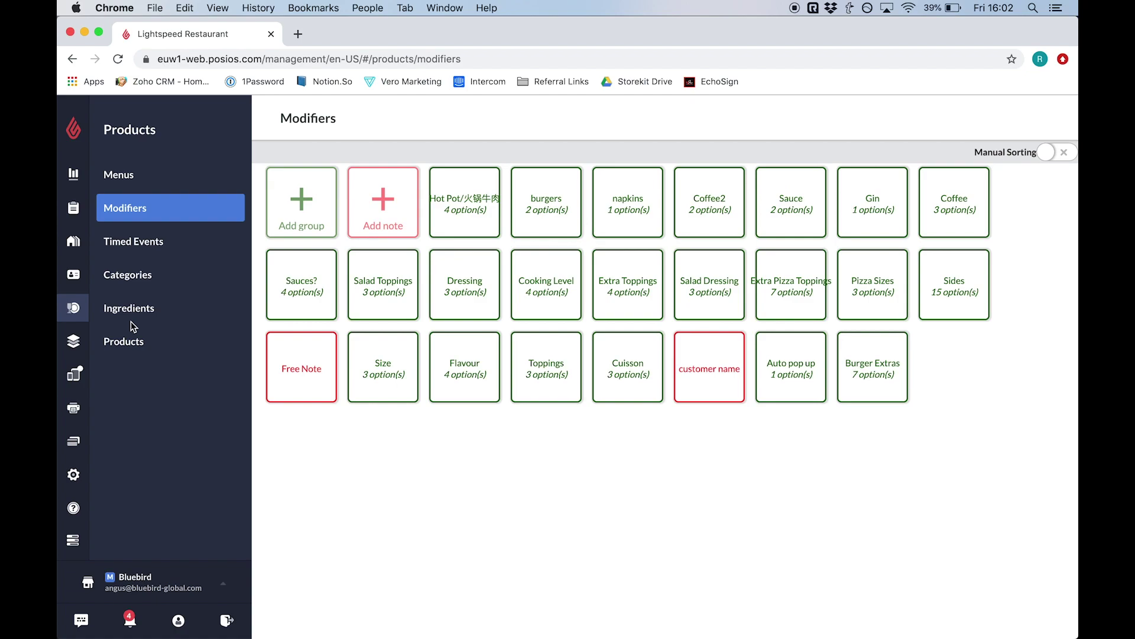
{"action": "left_click", "coordinate": [125, 176]}
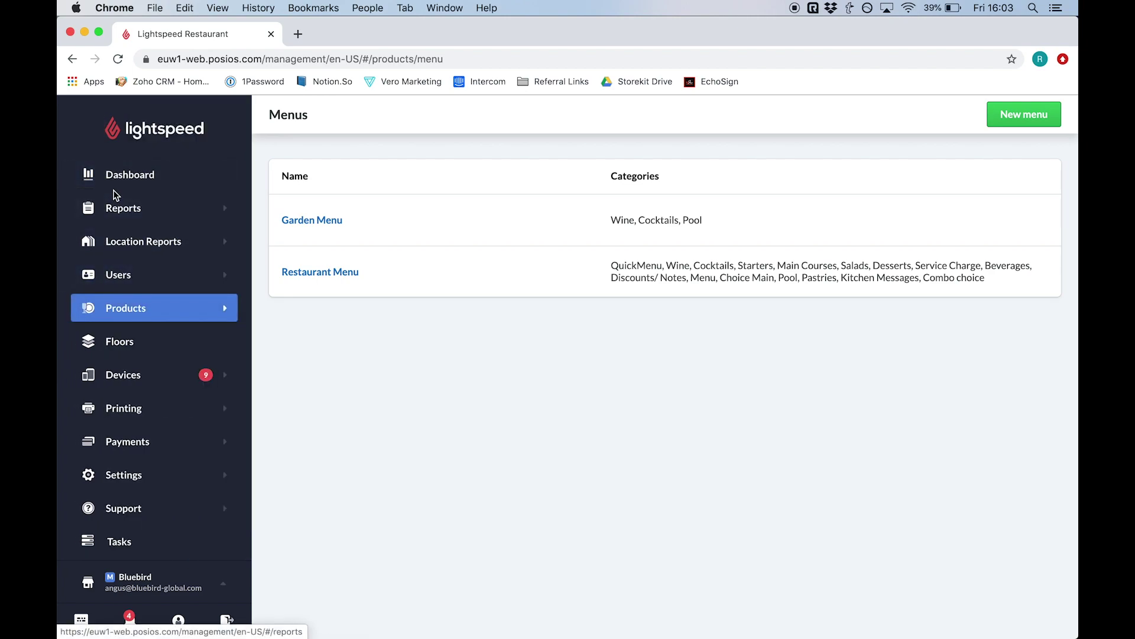
- Open the Receipts report and view the details of paid receipt 81468384
{"action": "left_click", "coordinate": [123, 208]}
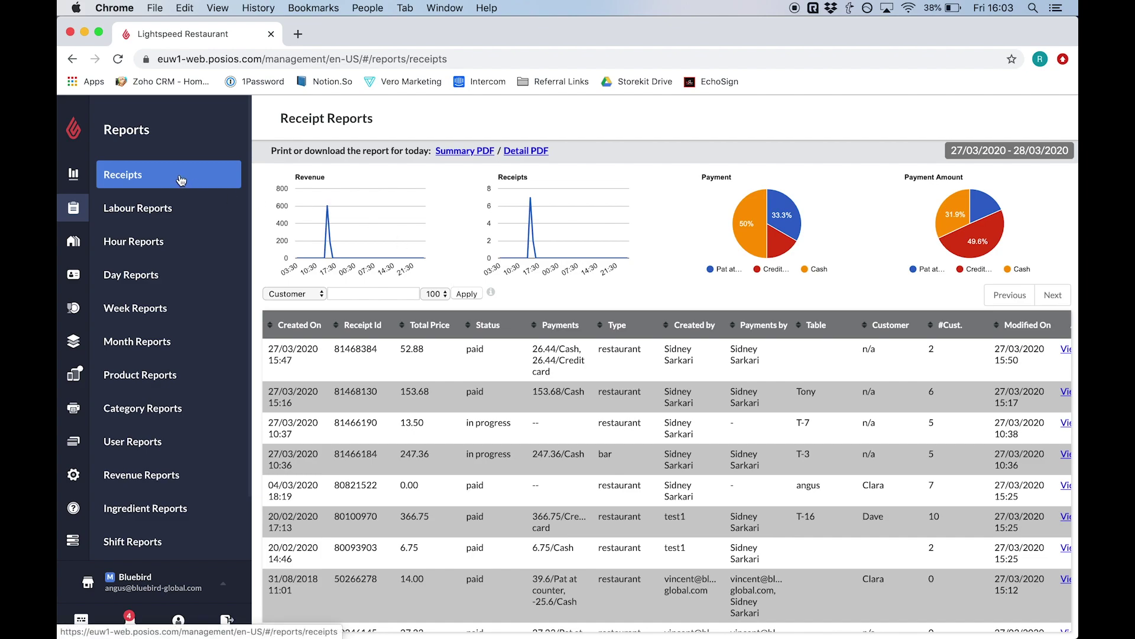
{"action": "left_click", "coordinate": [467, 367]}
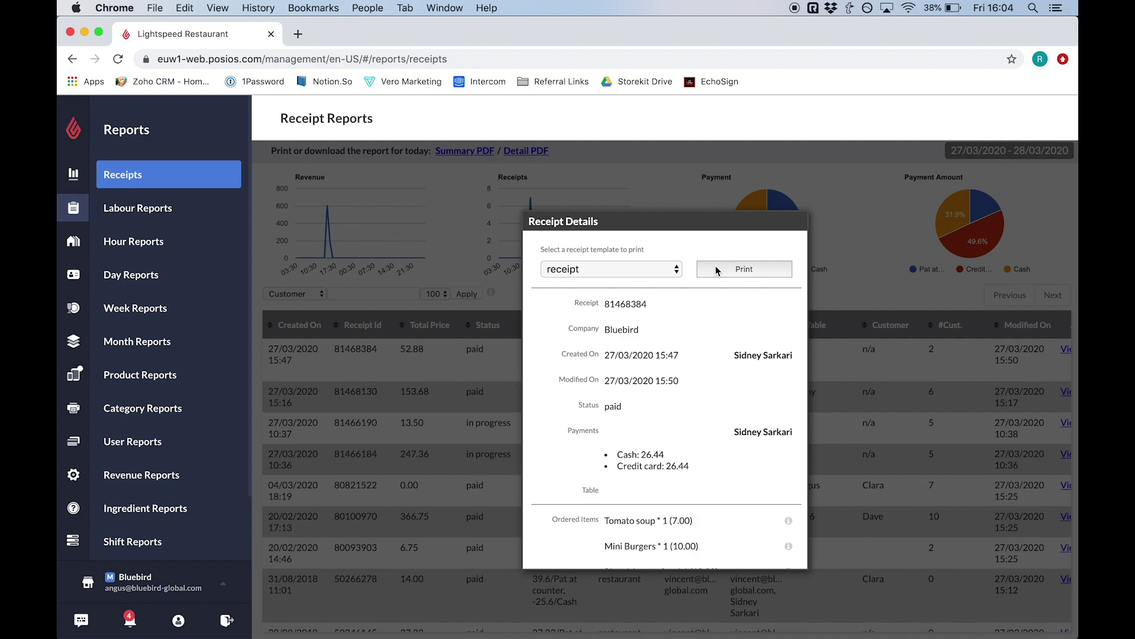
- Close Receipt Details and bring up the Day Reports with the 27/03/2020 summary
{"action": "left_click", "coordinate": [663, 187]}
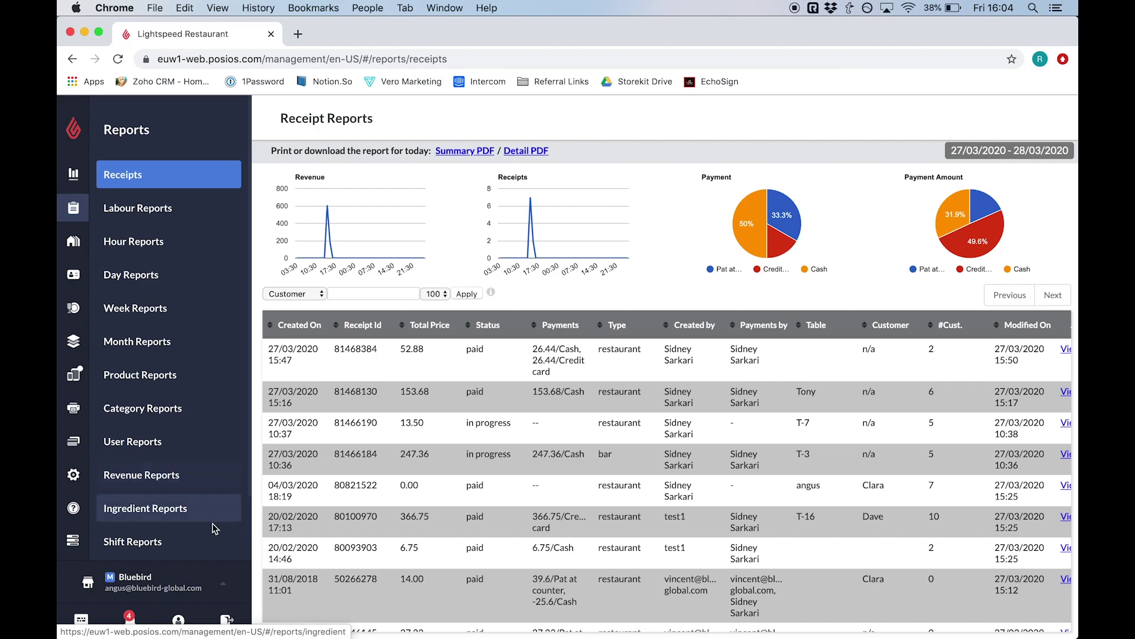
{"action": "left_click", "coordinate": [162, 282]}
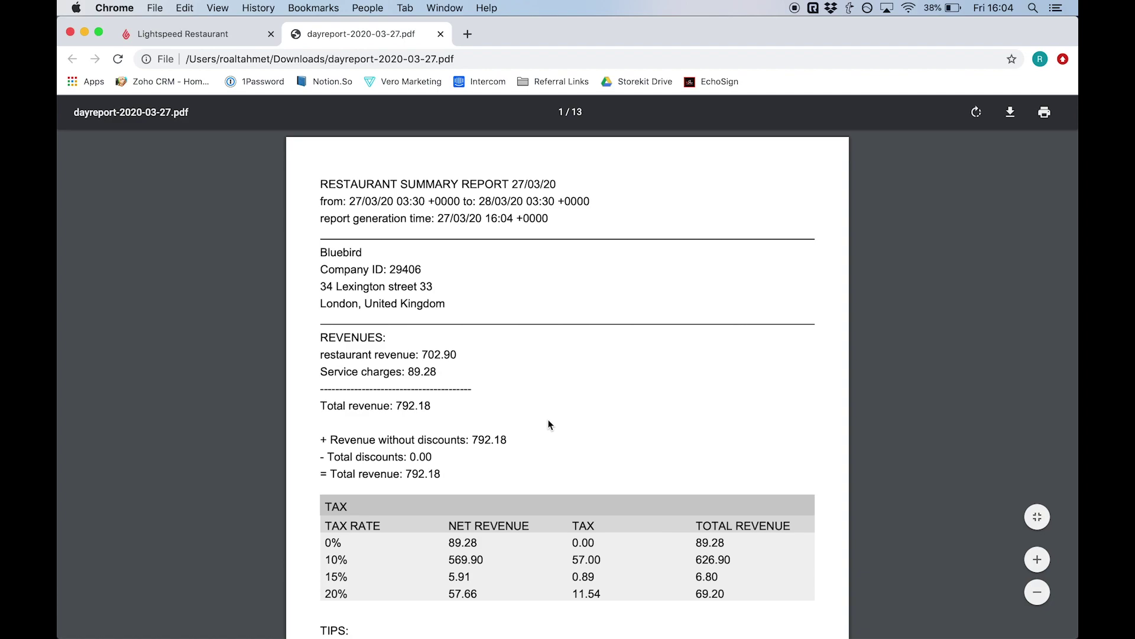
{"action": "scroll", "coordinate": [461, 380], "scroll_direction": "down", "scroll_amount": 3}
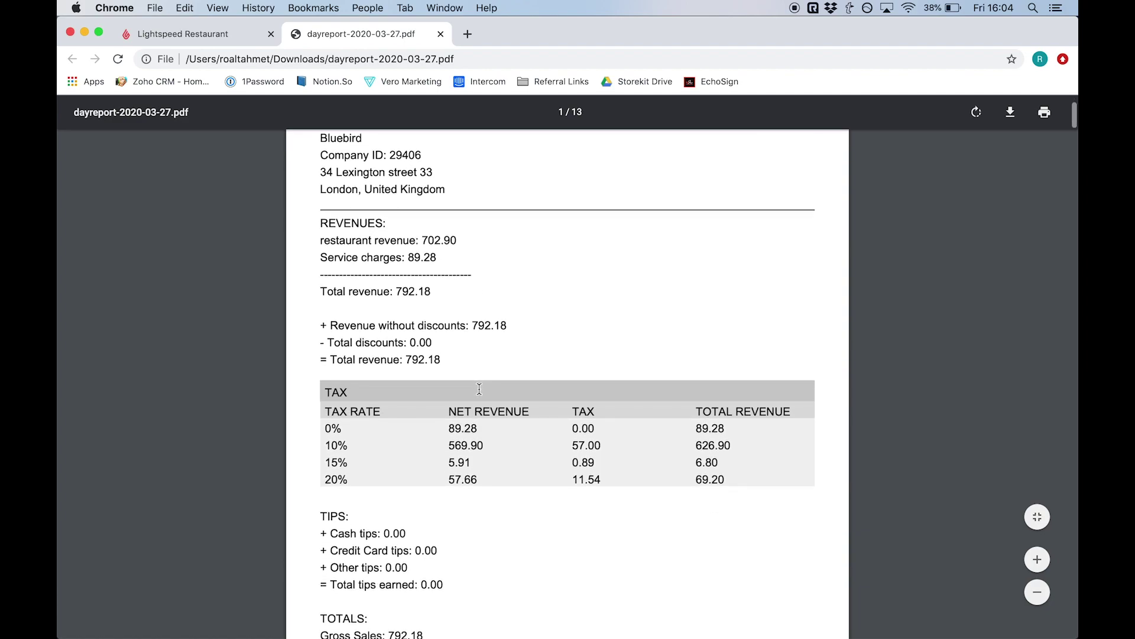
{"action": "scroll", "coordinate": [453, 466], "scroll_direction": "down", "scroll_amount": 2}
{"action": "scroll", "coordinate": [453, 466], "scroll_direction": "down", "scroll_amount": 3}
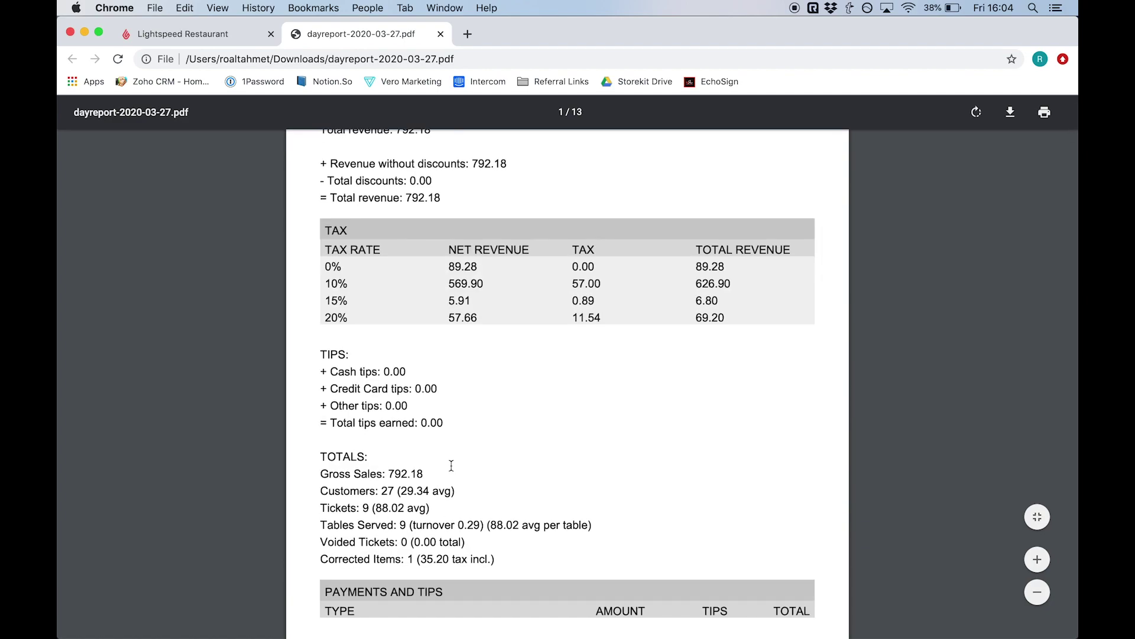
{"action": "scroll", "coordinate": [410, 524], "scroll_direction": "down", "scroll_amount": 1}
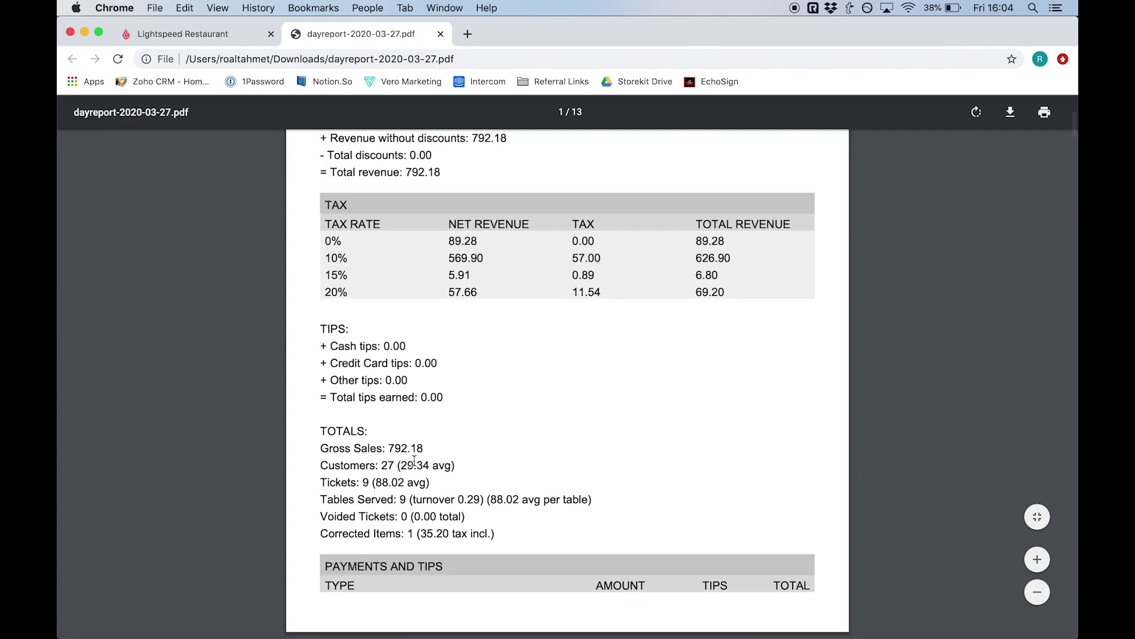
{"action": "scroll", "coordinate": [511, 475], "scroll_direction": "down", "scroll_amount": 2}
{"action": "scroll", "coordinate": [512, 475], "scroll_direction": "down", "scroll_amount": 1}
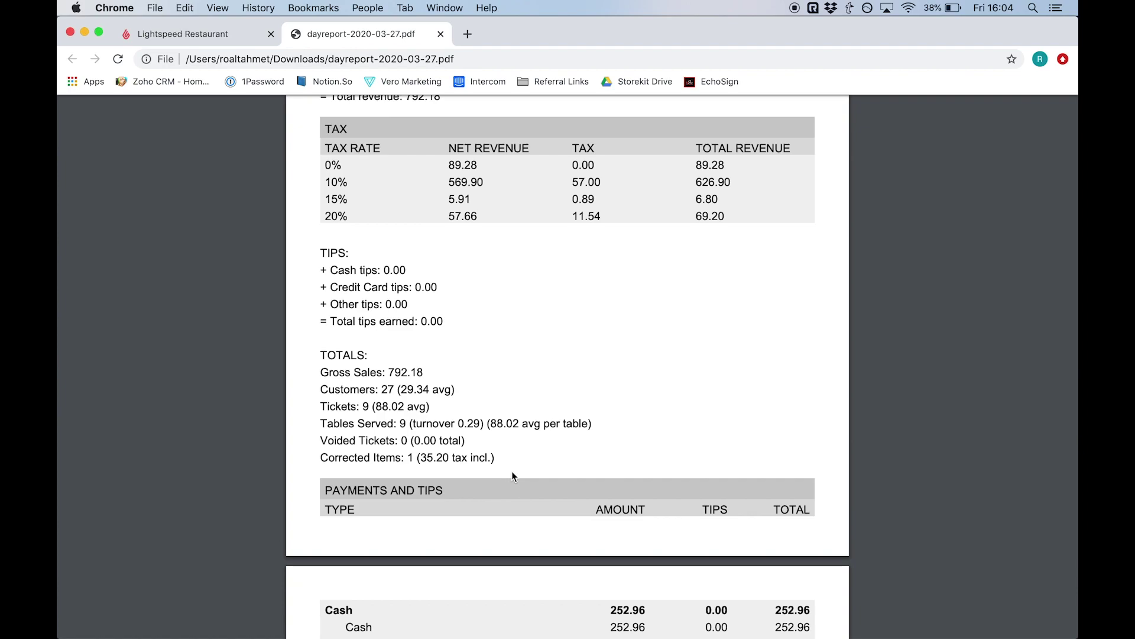
{"action": "scroll", "coordinate": [511, 474], "scroll_direction": "down", "scroll_amount": 2}
{"action": "scroll", "coordinate": [512, 475], "scroll_direction": "down", "scroll_amount": 2}
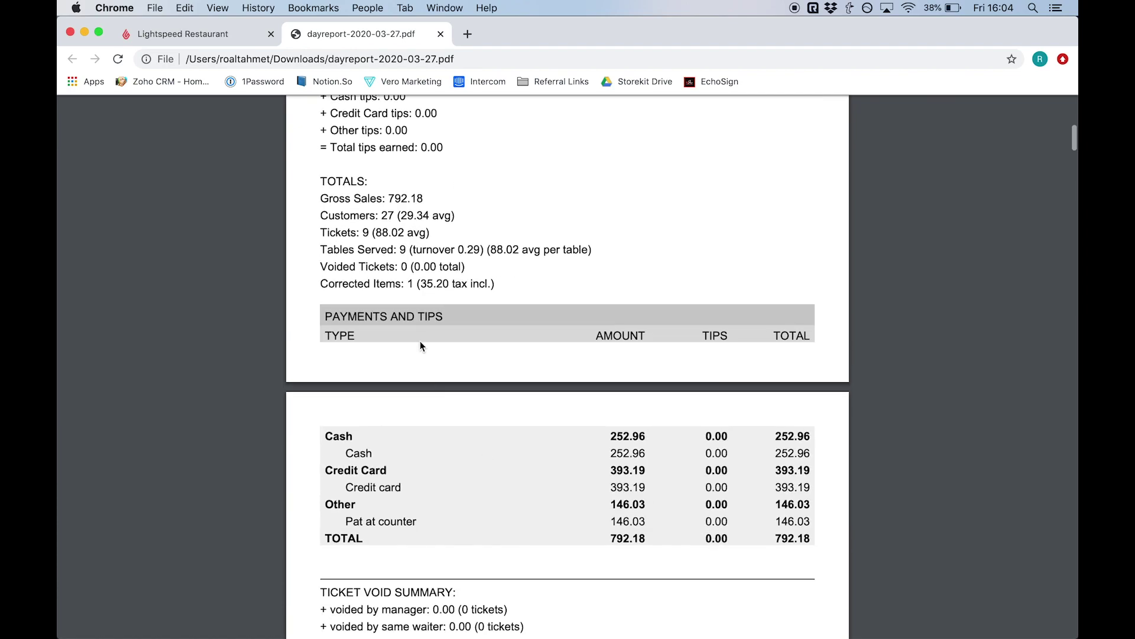
{"action": "scroll", "coordinate": [432, 563], "scroll_direction": "down", "scroll_amount": 2}
{"action": "scroll", "coordinate": [433, 563], "scroll_direction": "down", "scroll_amount": 3}
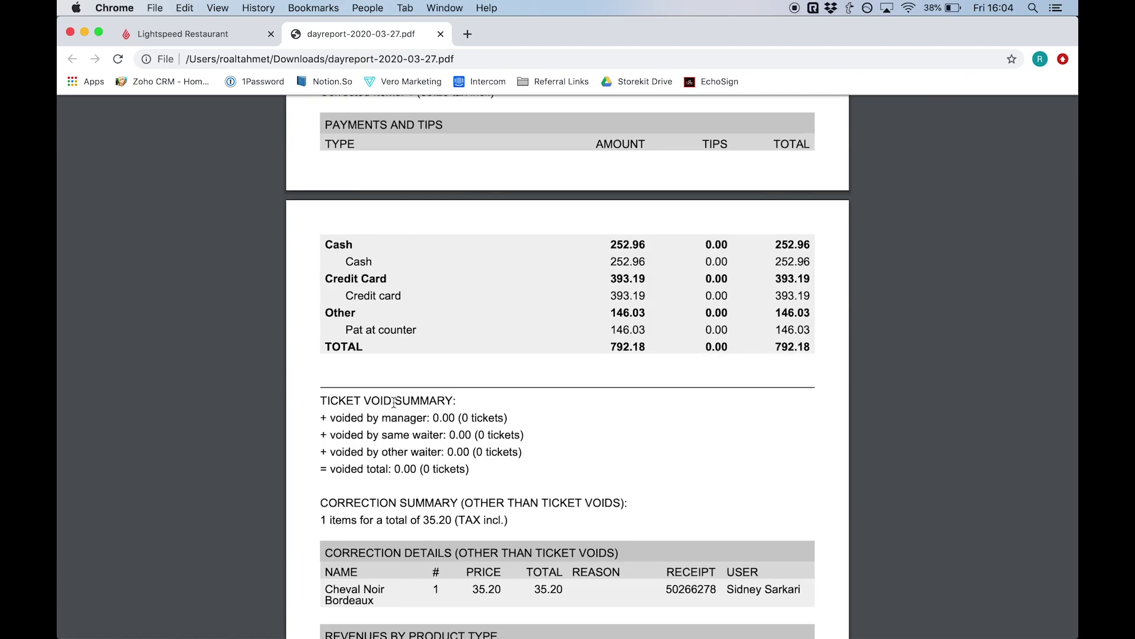
{"action": "scroll", "coordinate": [408, 552], "scroll_direction": "down", "scroll_amount": 3}
{"action": "scroll", "coordinate": [407, 552], "scroll_direction": "down", "scroll_amount": 2}
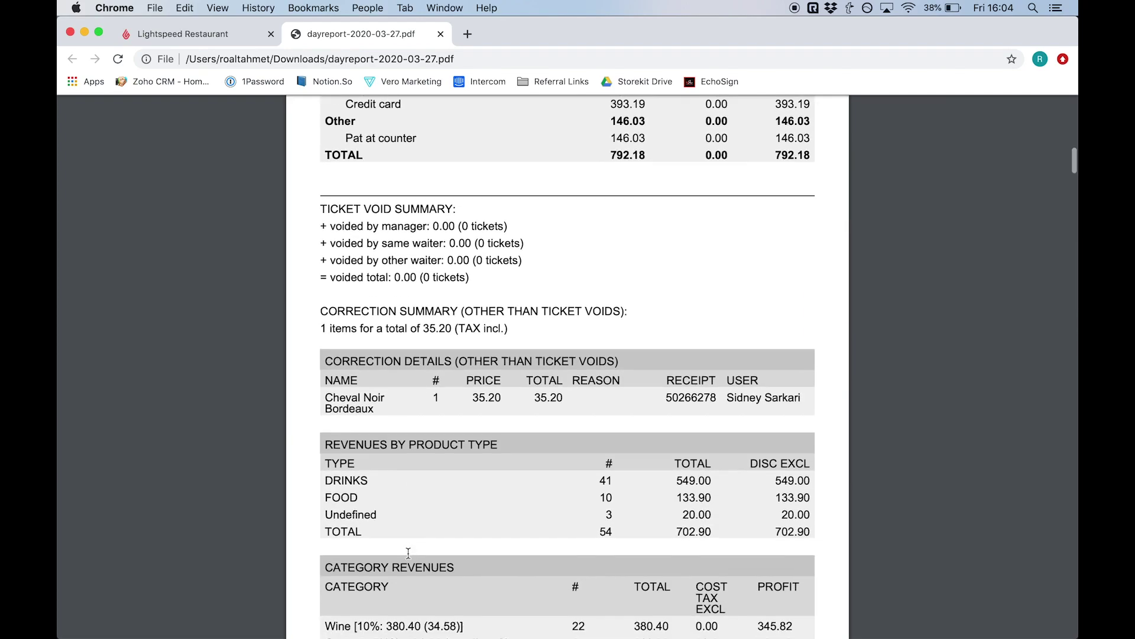
{"action": "scroll", "coordinate": [408, 551], "scroll_direction": "down", "scroll_amount": 1}
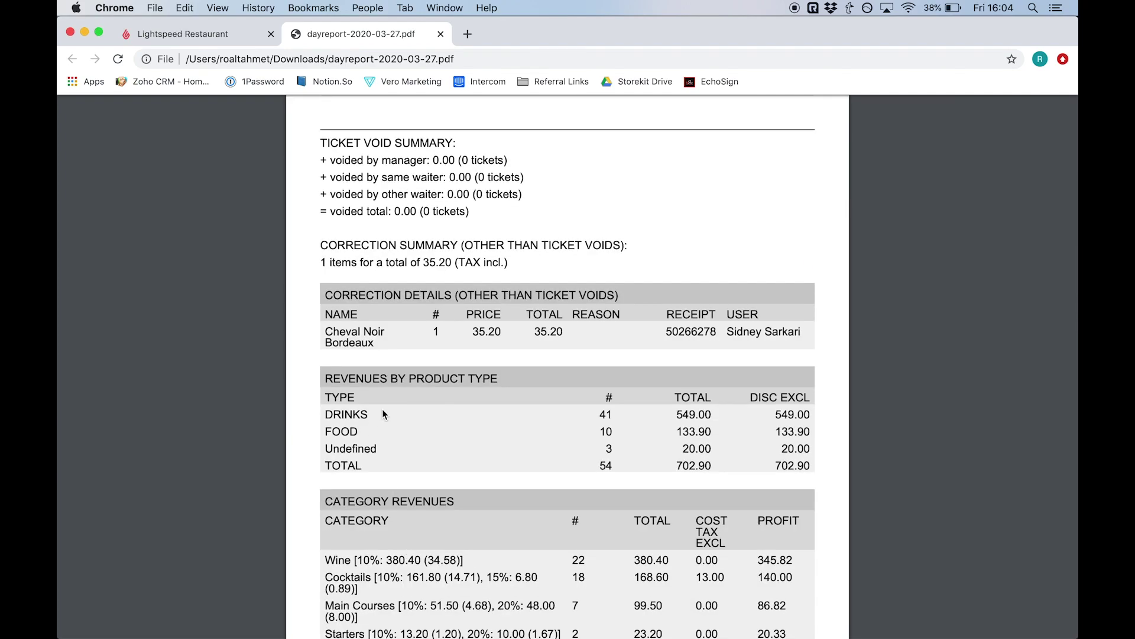
{"action": "scroll", "coordinate": [354, 453], "scroll_direction": "down", "scroll_amount": 1}
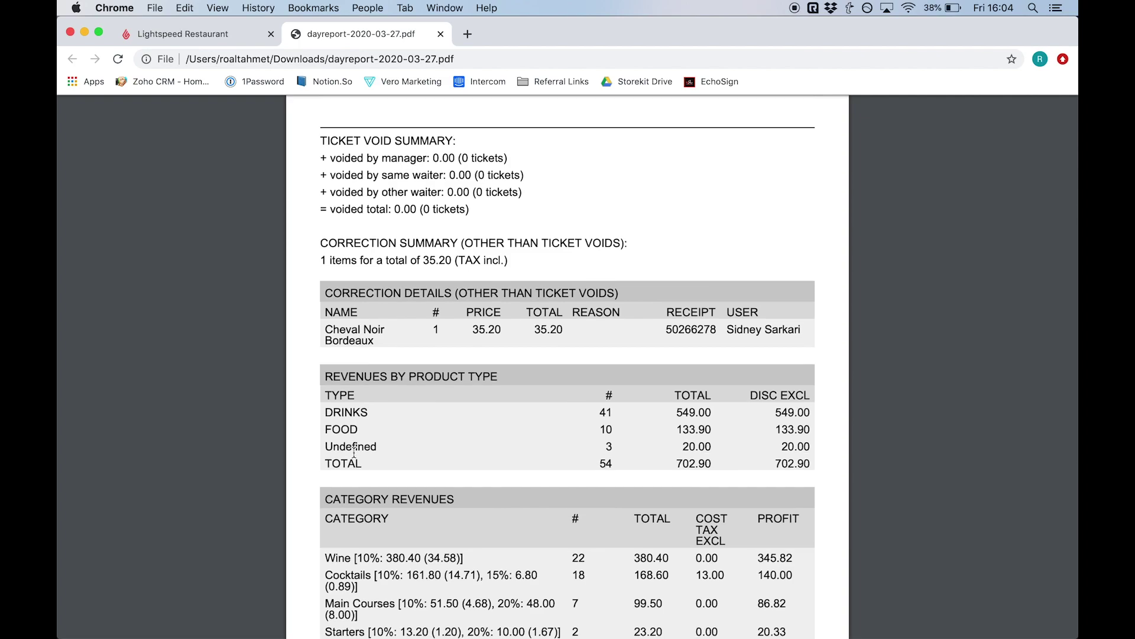
{"action": "scroll", "coordinate": [354, 453], "scroll_direction": "down", "scroll_amount": 5}
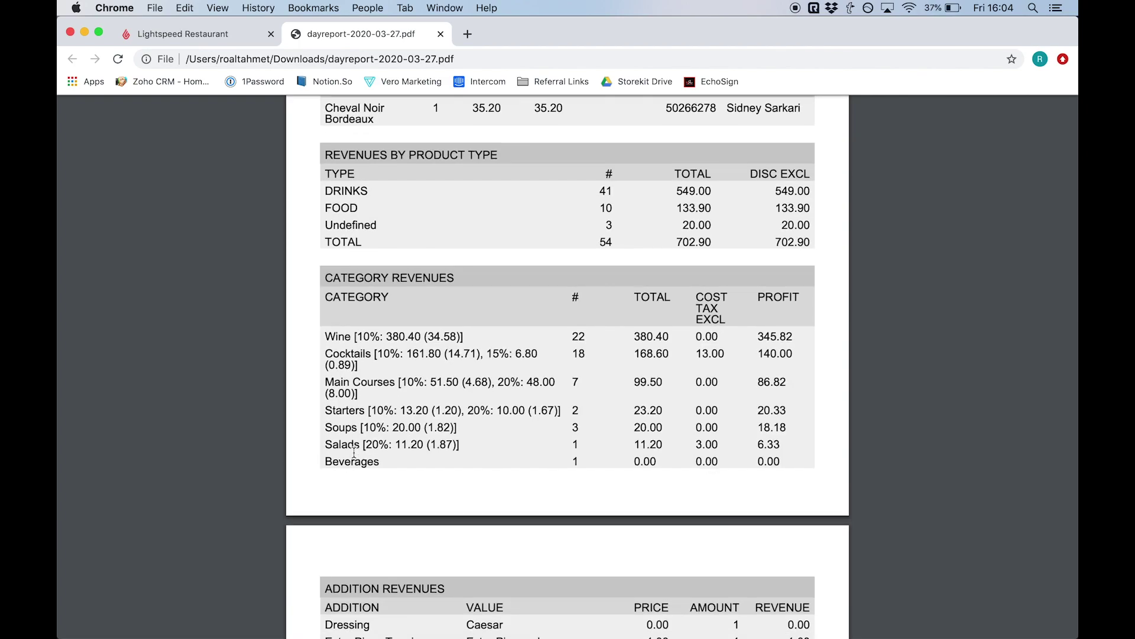
{"action": "scroll", "coordinate": [354, 453], "scroll_direction": "down", "scroll_amount": 3}
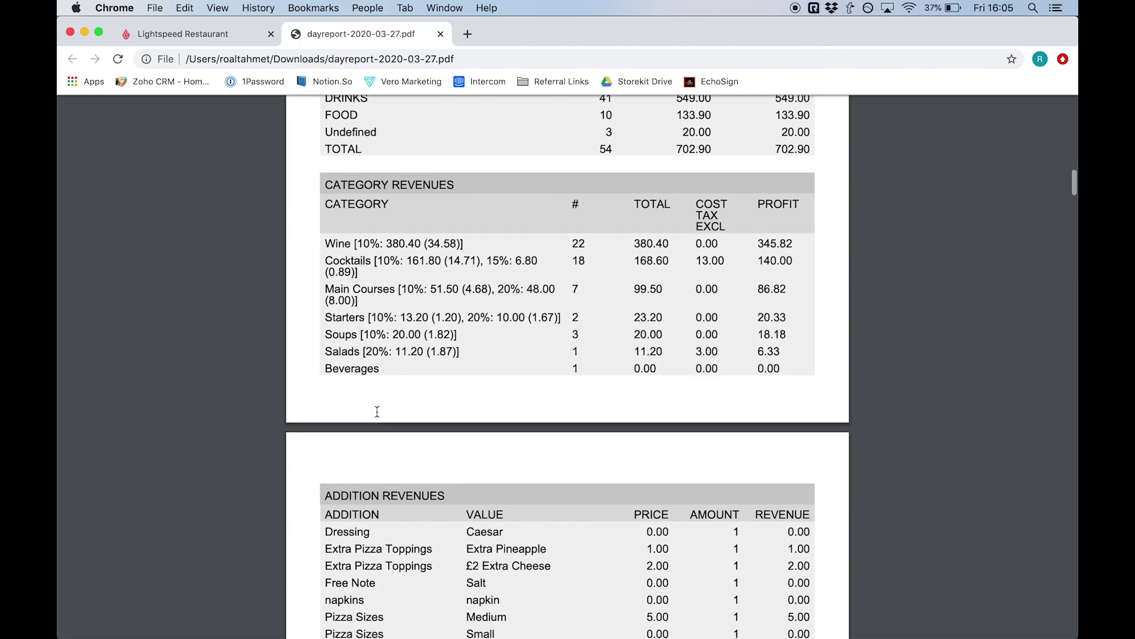
{"action": "scroll", "coordinate": [372, 408], "scroll_direction": "down", "scroll_amount": 5}
{"action": "scroll", "coordinate": [377, 410], "scroll_direction": "down", "scroll_amount": 5}
{"action": "scroll", "coordinate": [378, 411], "scroll_direction": "down", "scroll_amount": 3}
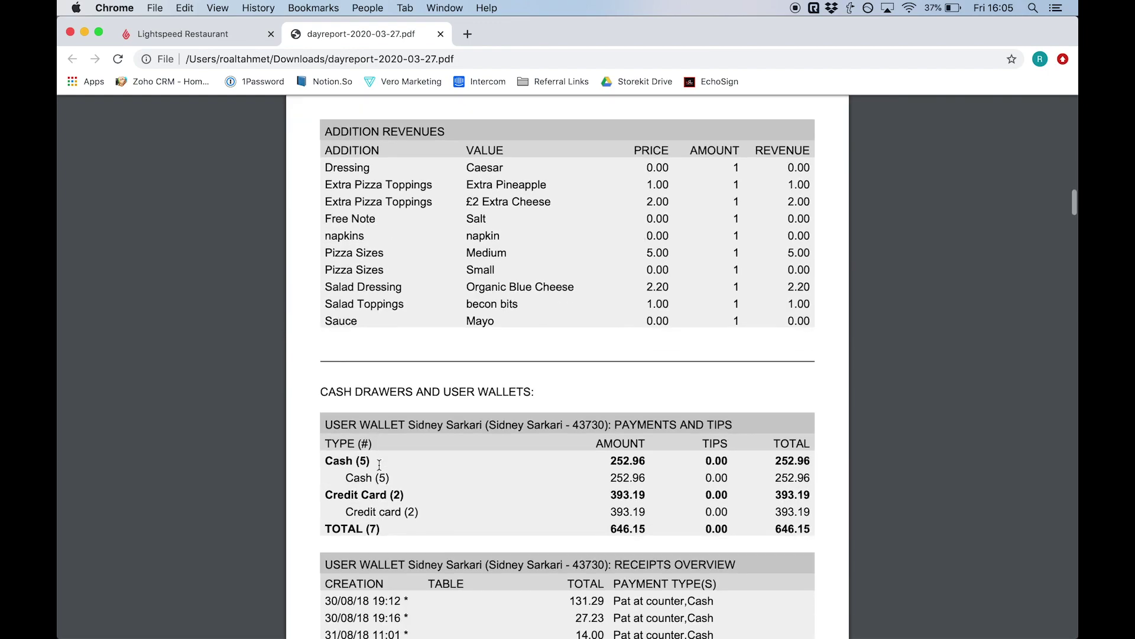
{"action": "scroll", "coordinate": [378, 464], "scroll_direction": "down", "scroll_amount": 5}
{"action": "scroll", "coordinate": [379, 464], "scroll_direction": "down", "scroll_amount": 3}
{"action": "scroll", "coordinate": [379, 464], "scroll_direction": "down", "scroll_amount": 2}
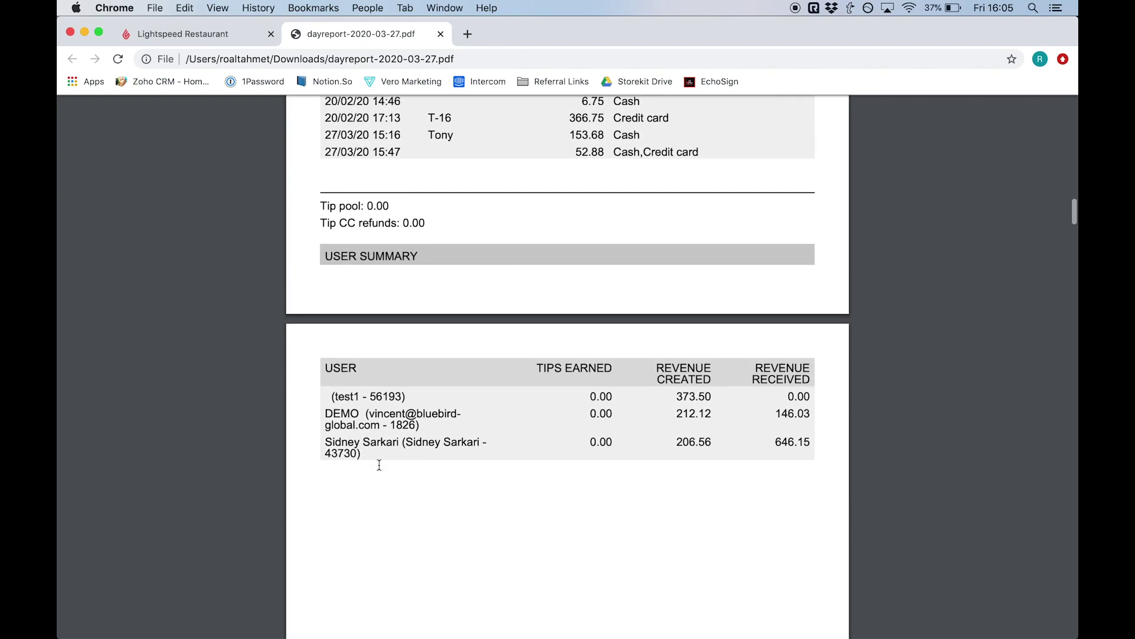
{"action": "scroll", "coordinate": [379, 464], "scroll_direction": "up", "scroll_amount": 10}
{"action": "scroll", "coordinate": [379, 464], "scroll_direction": "up", "scroll_amount": 3}
{"action": "scroll", "coordinate": [378, 464], "scroll_direction": "up", "scroll_amount": 8}
{"action": "scroll", "coordinate": [378, 464], "scroll_direction": "up", "scroll_amount": 2}
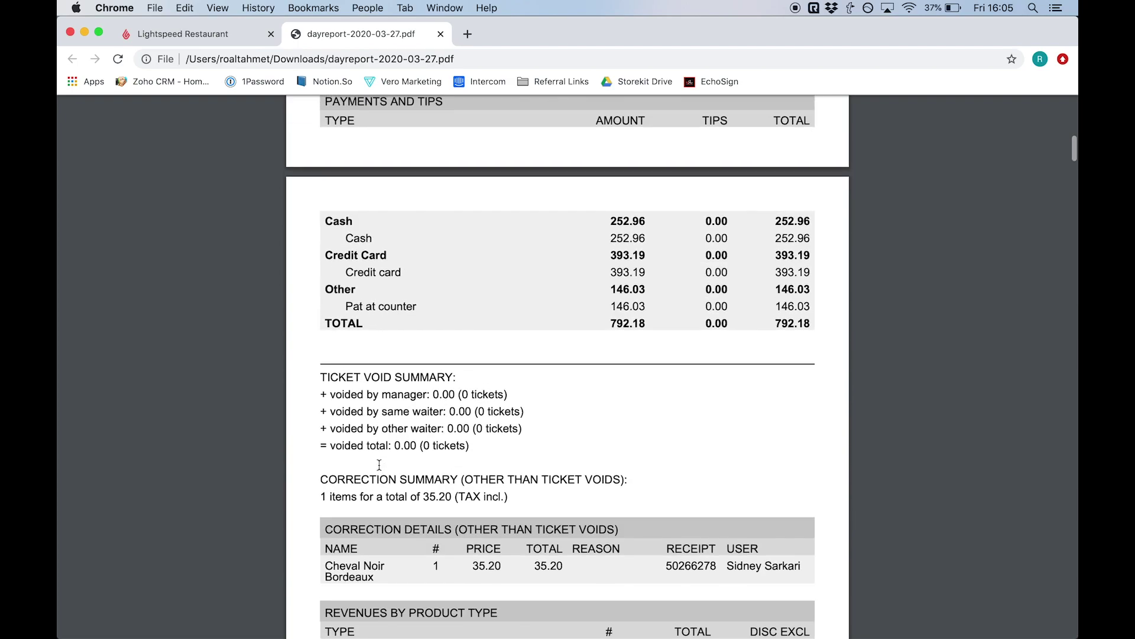
- Return to the back office and bring up the Product Reports sales table
{"action": "left_click", "coordinate": [183, 34]}
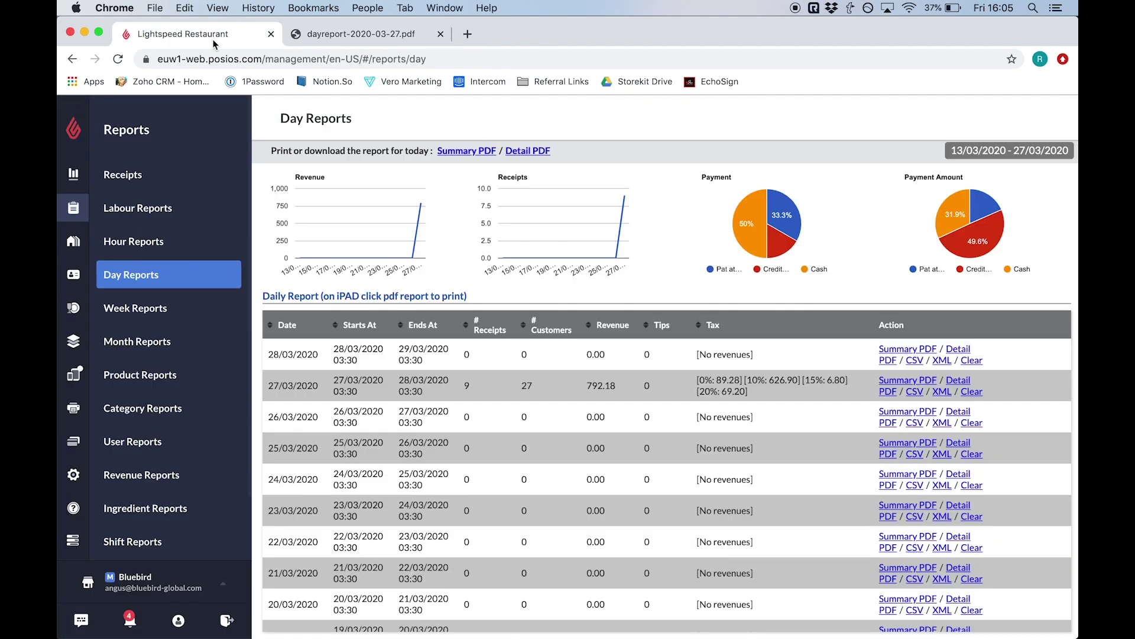
{"action": "left_click", "coordinate": [226, 385]}
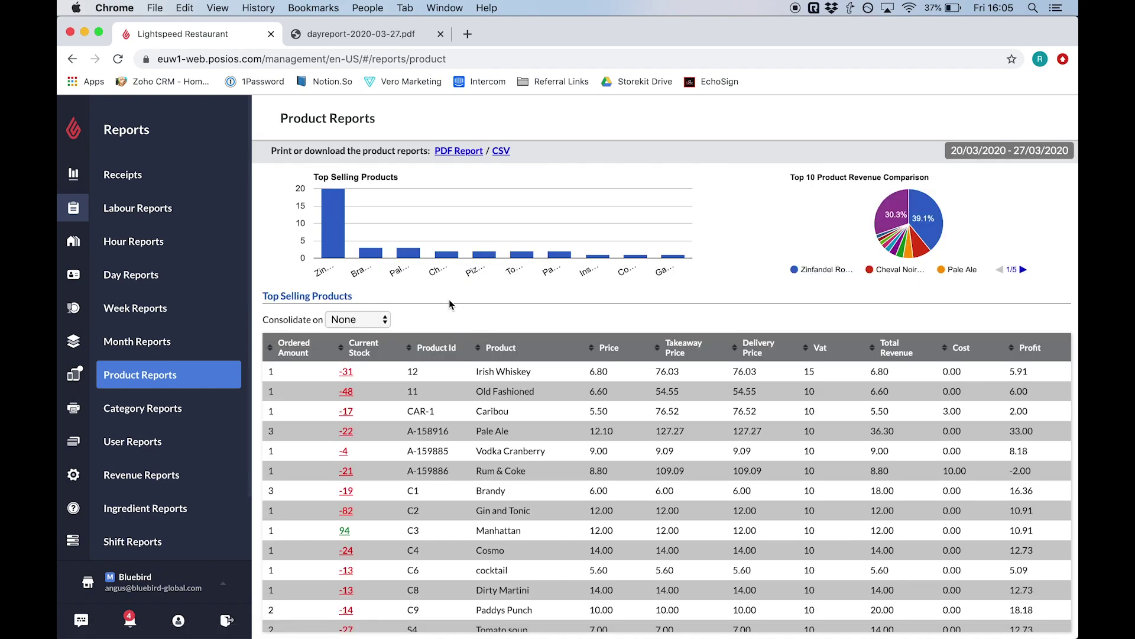
{"action": "mouse_move", "coordinate": [479, 256]}
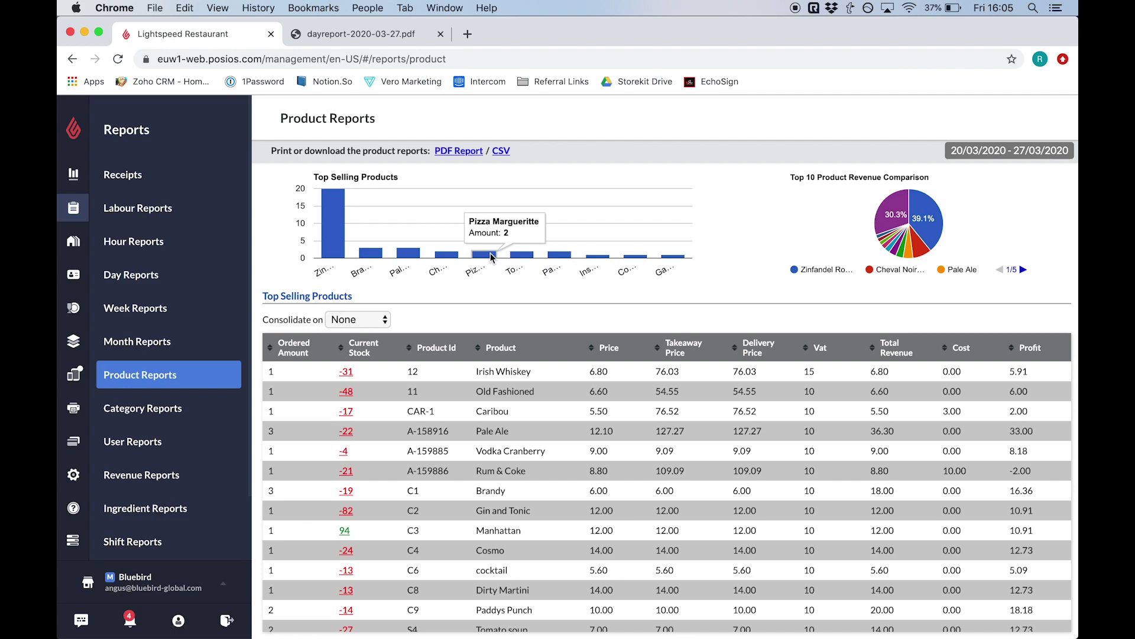
{"action": "scroll", "coordinate": [528, 402], "scroll_direction": "down", "scroll_amount": 3}
{"action": "scroll", "coordinate": [527, 403], "scroll_direction": "down", "scroll_amount": 2}
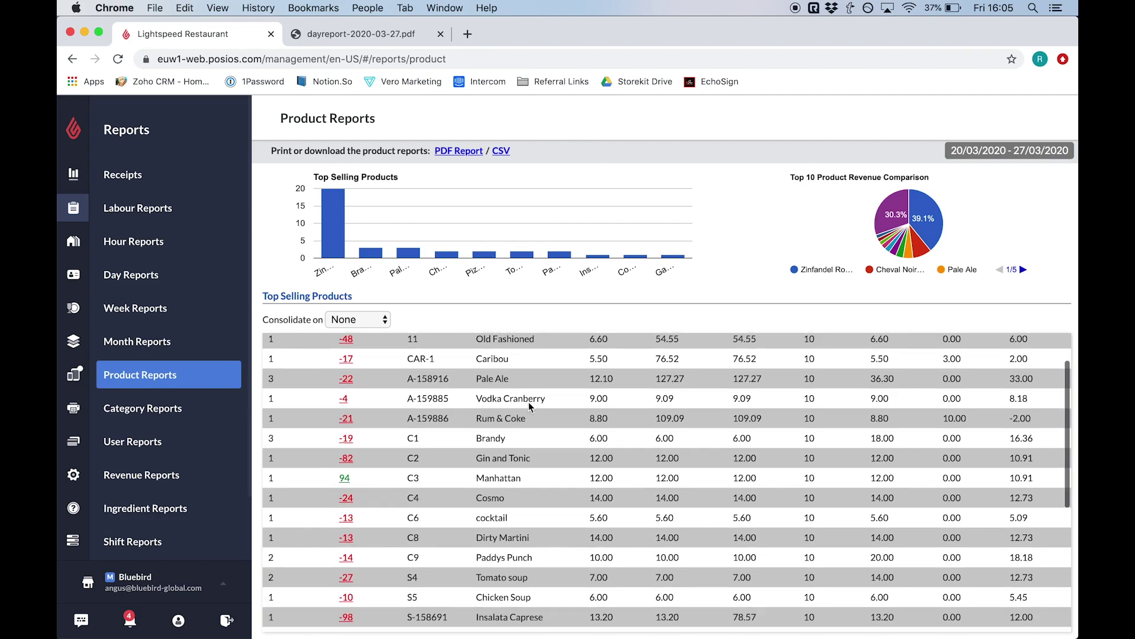
{"action": "scroll", "coordinate": [528, 401], "scroll_direction": "down", "scroll_amount": 3}
{"action": "scroll", "coordinate": [528, 402], "scroll_direction": "up", "scroll_amount": 8}
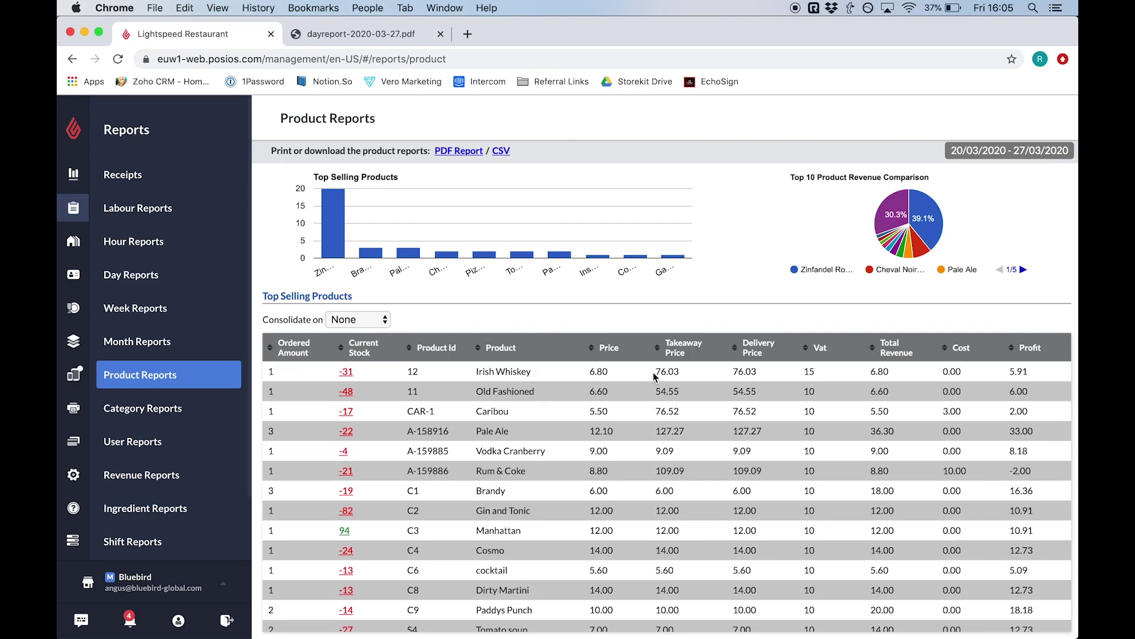
- Sort products by delivery price, profit and total revenue, ending on Profit highest first
{"action": "left_click", "coordinate": [749, 352]}
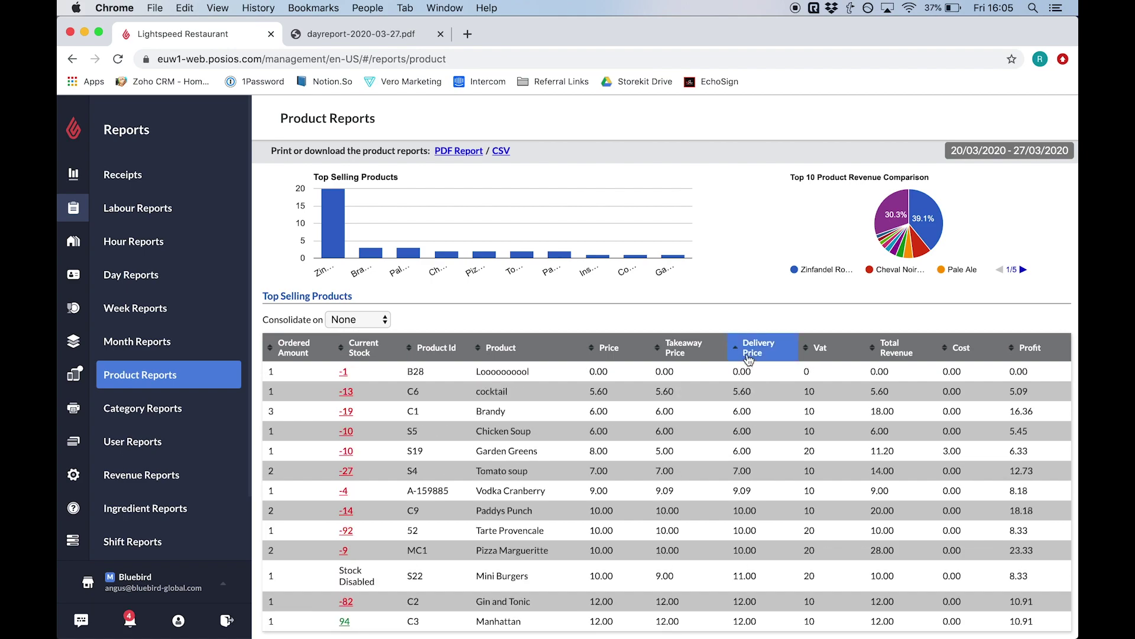
{"action": "left_click", "coordinate": [1026, 350]}
{"action": "left_click", "coordinate": [1027, 350]}
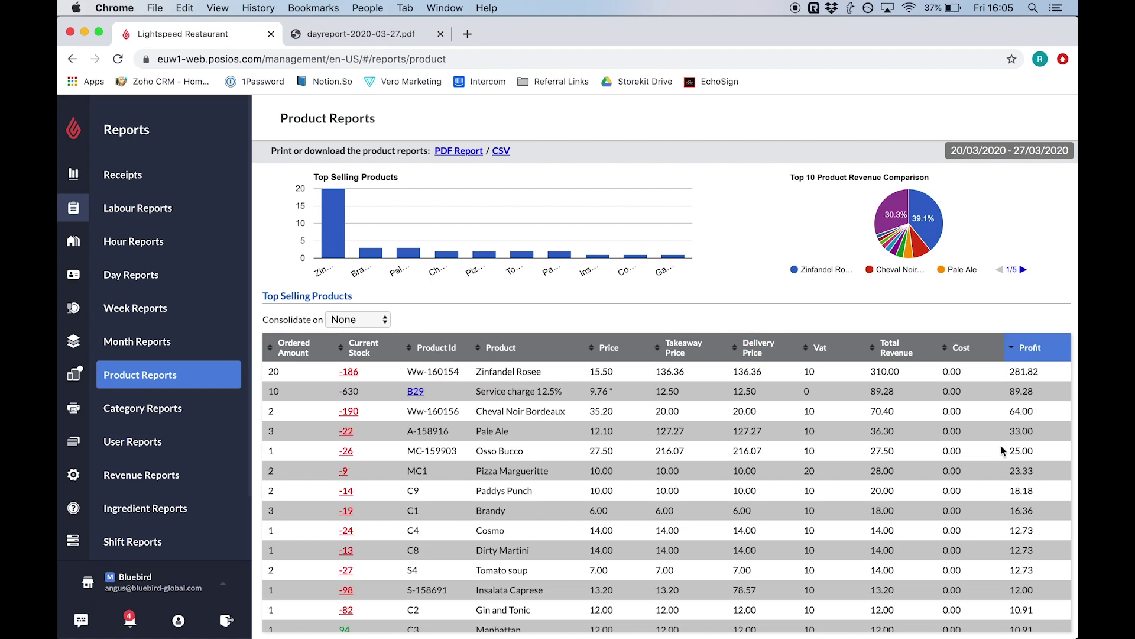
{"action": "left_click", "coordinate": [887, 349]}
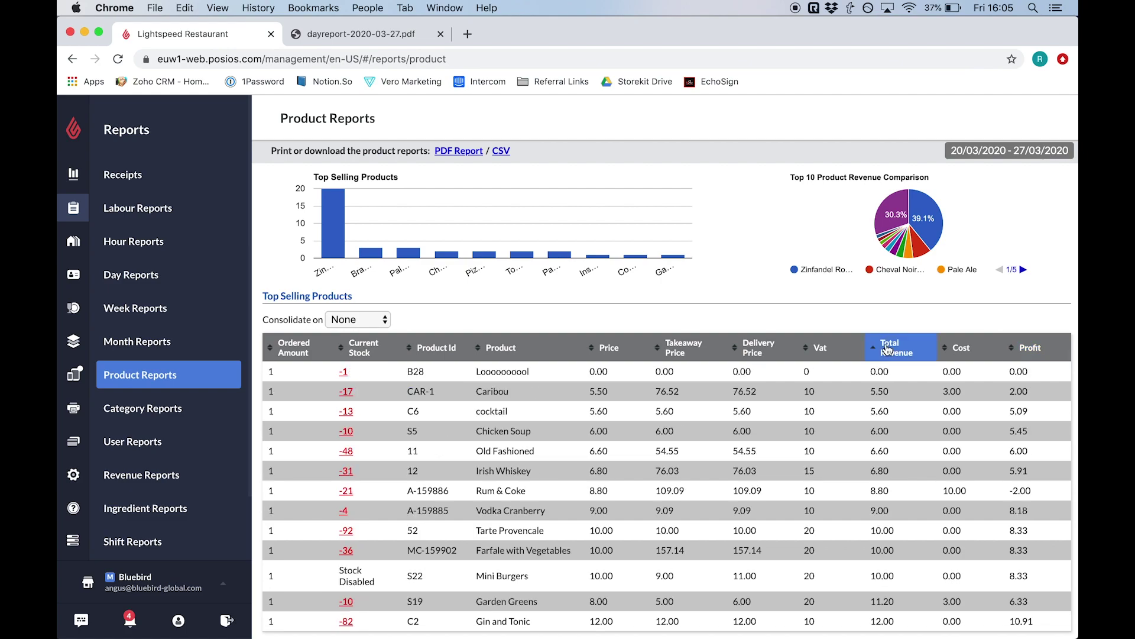
{"action": "left_click", "coordinate": [1028, 349]}
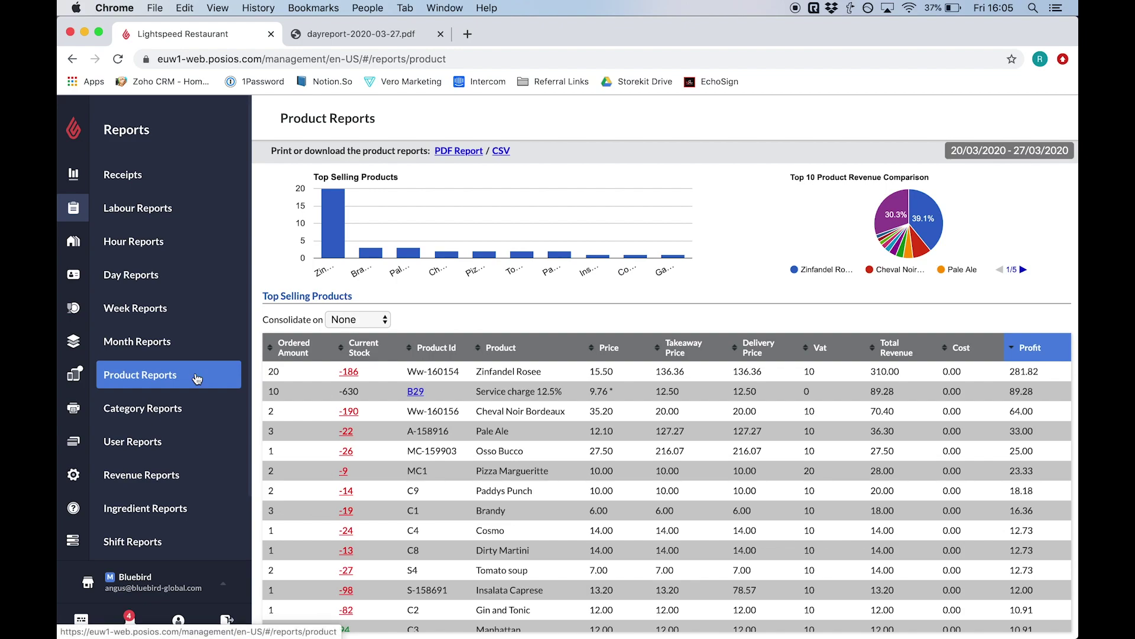
- Bring up User Reports with per-staff revenue and receipt counts for 27/03/2020
{"action": "left_click", "coordinate": [133, 441]}
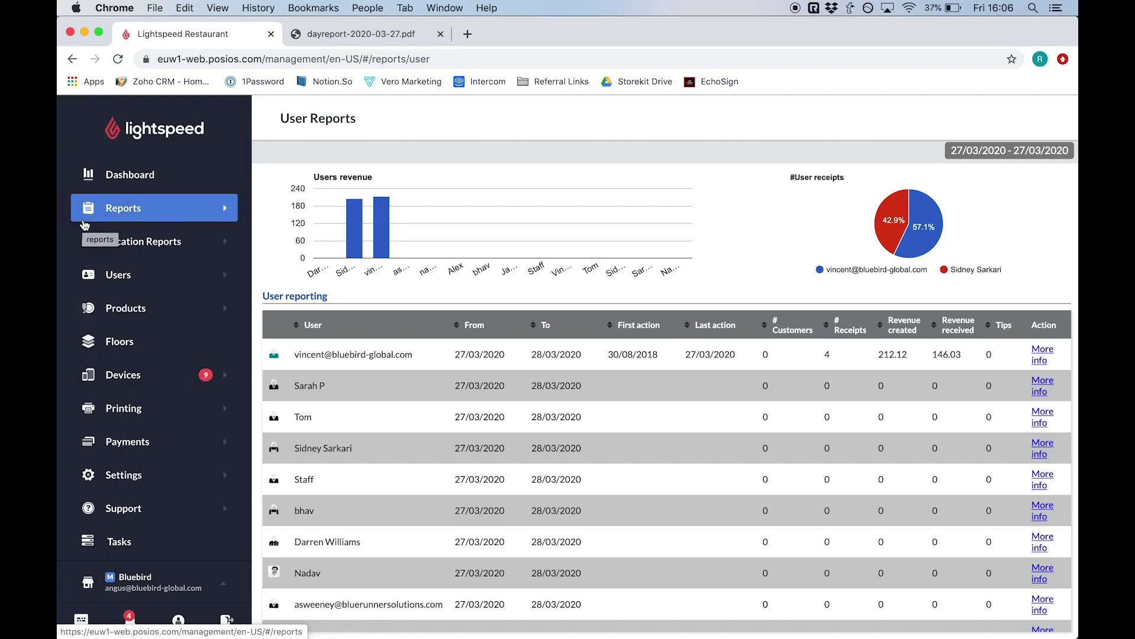
{"action": "left_click", "coordinate": [133, 277]}
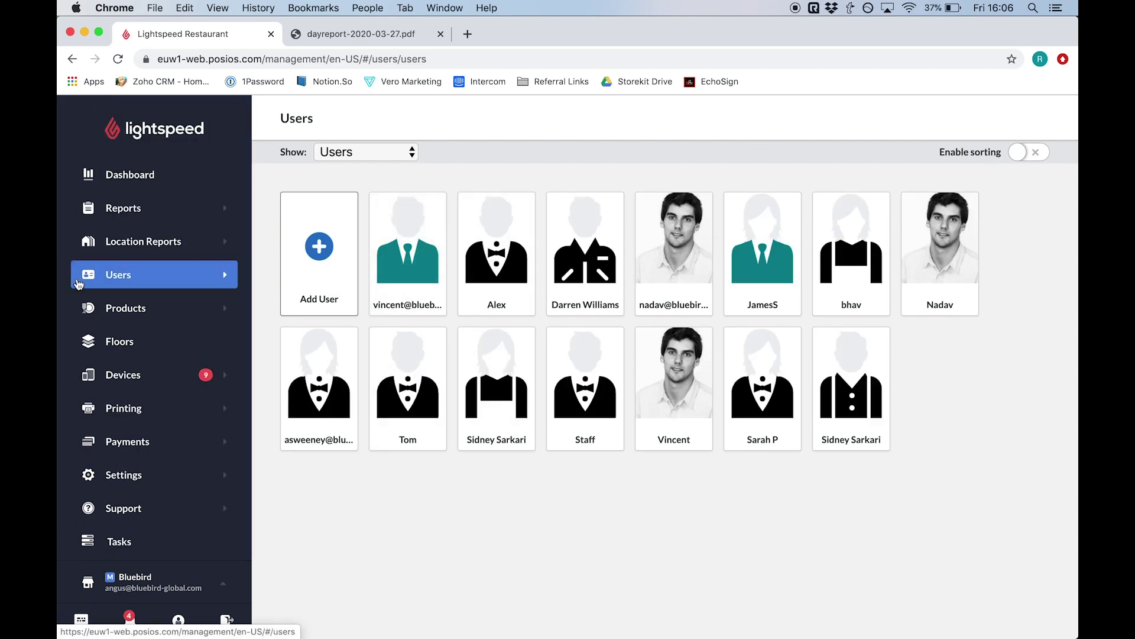
{"action": "left_click", "coordinate": [106, 344]}
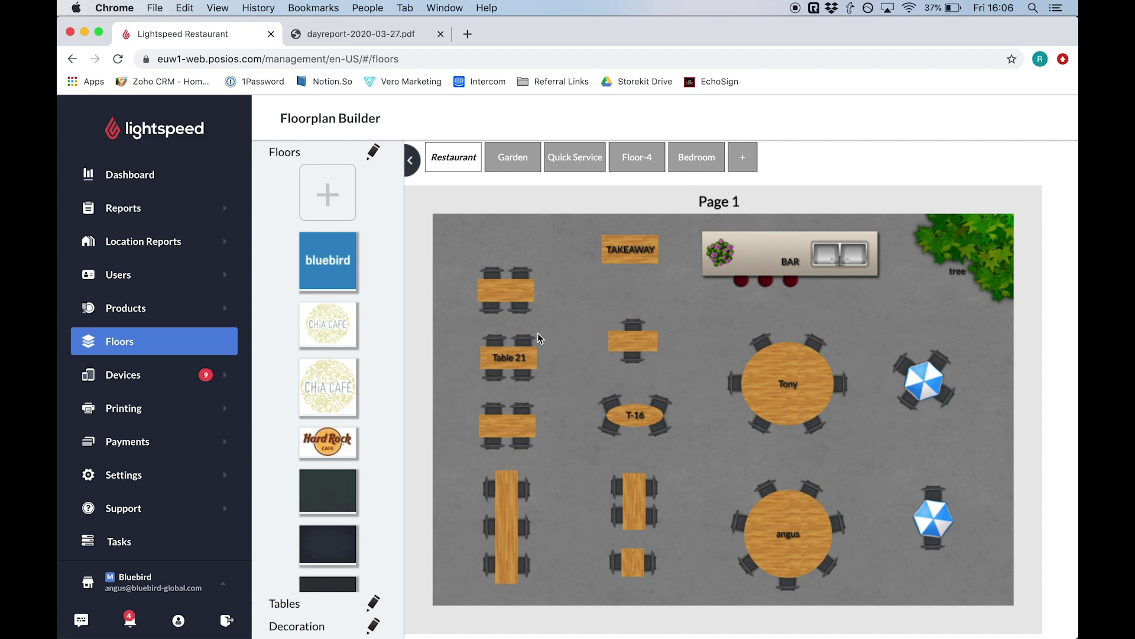
- View and cancel the Edit Table settings of the small table below TAKEAWAY, then go to Devices
{"action": "double_click", "coordinate": [631, 351]}
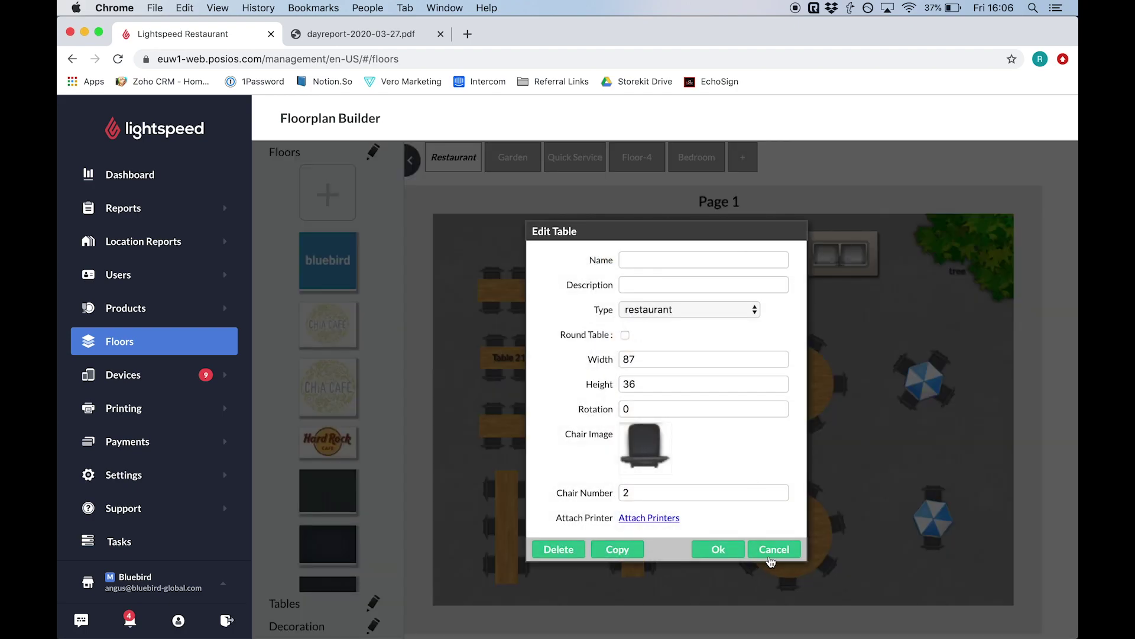
{"action": "left_click", "coordinate": [772, 549]}
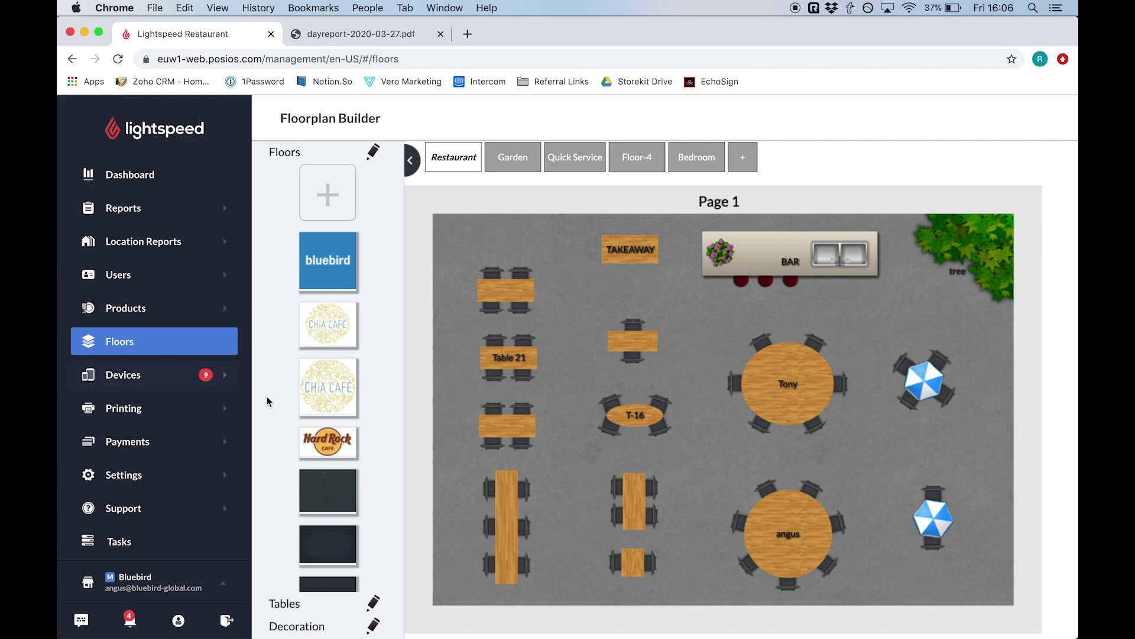
{"action": "scroll", "coordinate": [309, 370], "scroll_direction": "down", "scroll_amount": 5}
{"action": "scroll", "coordinate": [308, 370], "scroll_direction": "down", "scroll_amount": 3}
{"action": "scroll", "coordinate": [308, 370], "scroll_direction": "up", "scroll_amount": 8}
{"action": "left_click", "coordinate": [169, 375]}
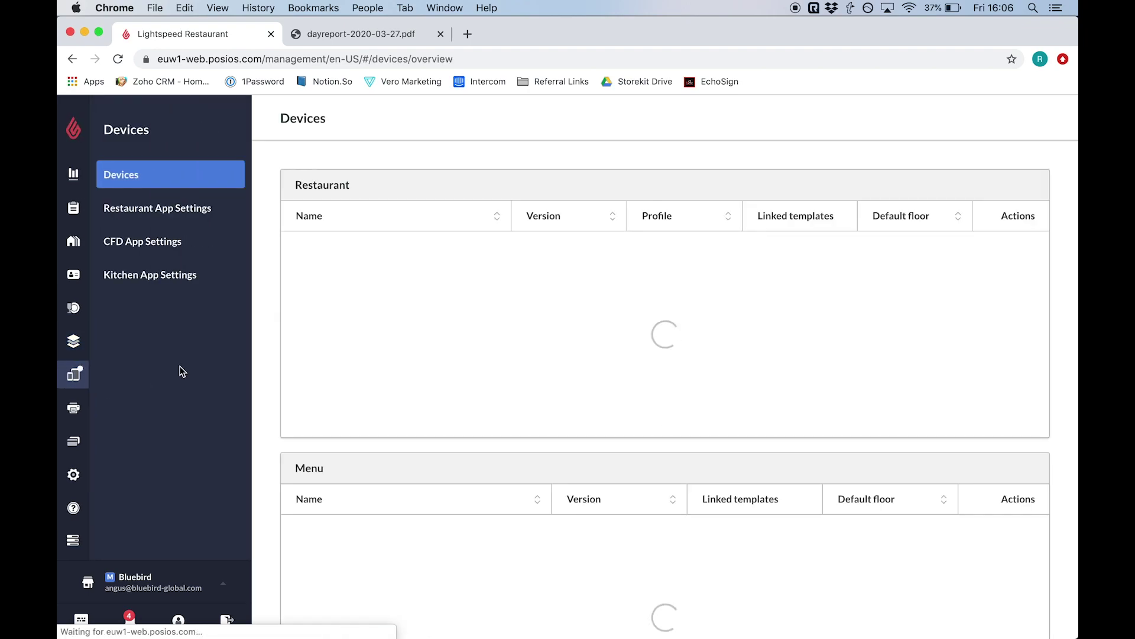
{"action": "scroll", "coordinate": [258, 398], "scroll_direction": "down", "scroll_amount": 3}
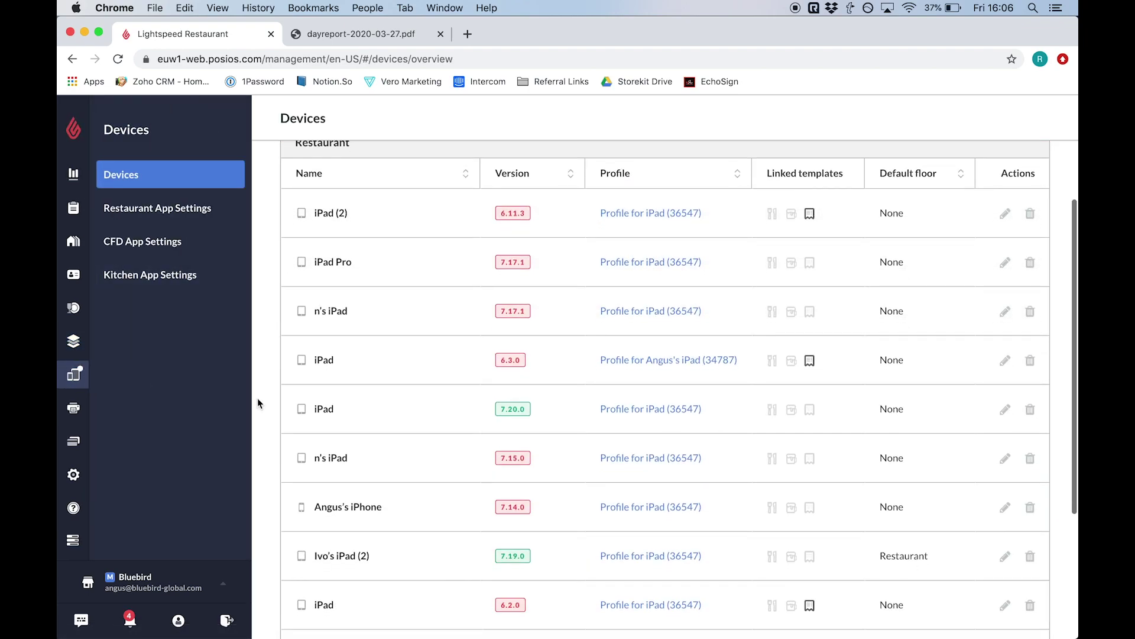
{"action": "scroll", "coordinate": [346, 557], "scroll_direction": "down", "scroll_amount": 5}
{"action": "scroll", "coordinate": [346, 557], "scroll_direction": "up", "scroll_amount": 8}
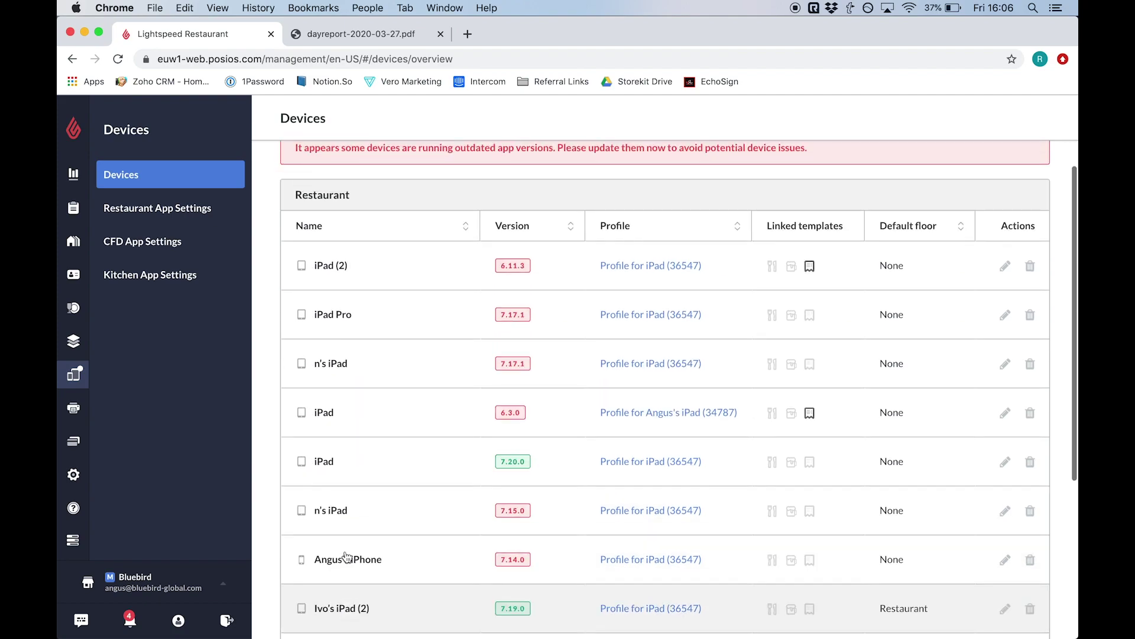
{"action": "scroll", "coordinate": [345, 554], "scroll_direction": "up", "scroll_amount": 1}
- Show the iPad (2) device details, profile and printer templates (app version 6.11.3)
{"action": "left_click", "coordinate": [1005, 292]}
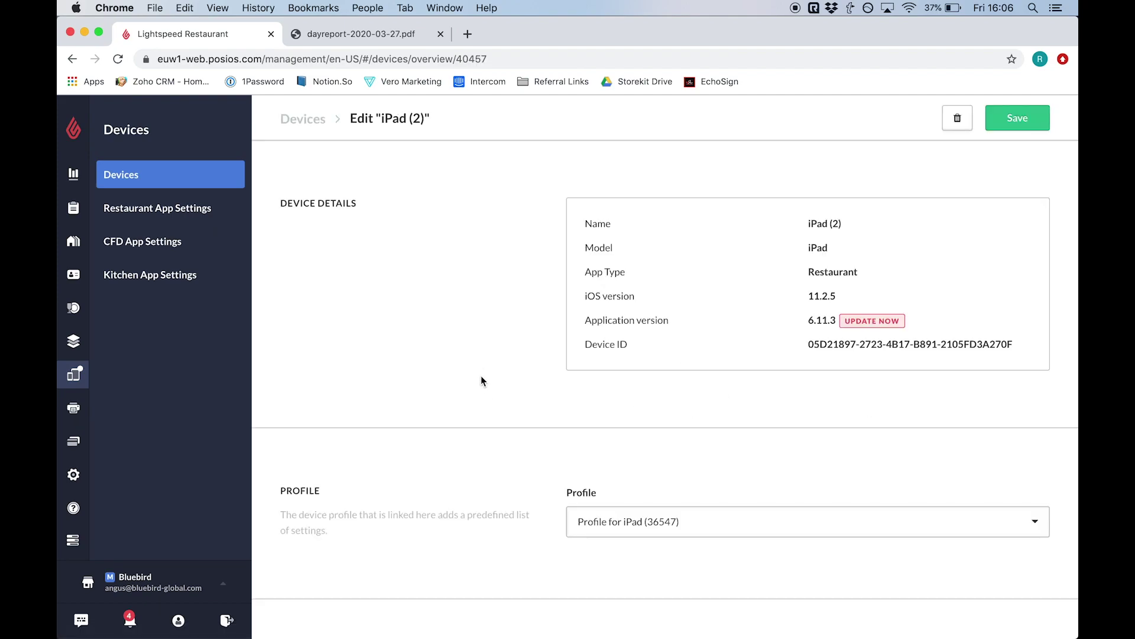
{"action": "scroll", "coordinate": [514, 519], "scroll_direction": "down", "scroll_amount": 5}
{"action": "scroll", "coordinate": [514, 519], "scroll_direction": "down", "scroll_amount": 3}
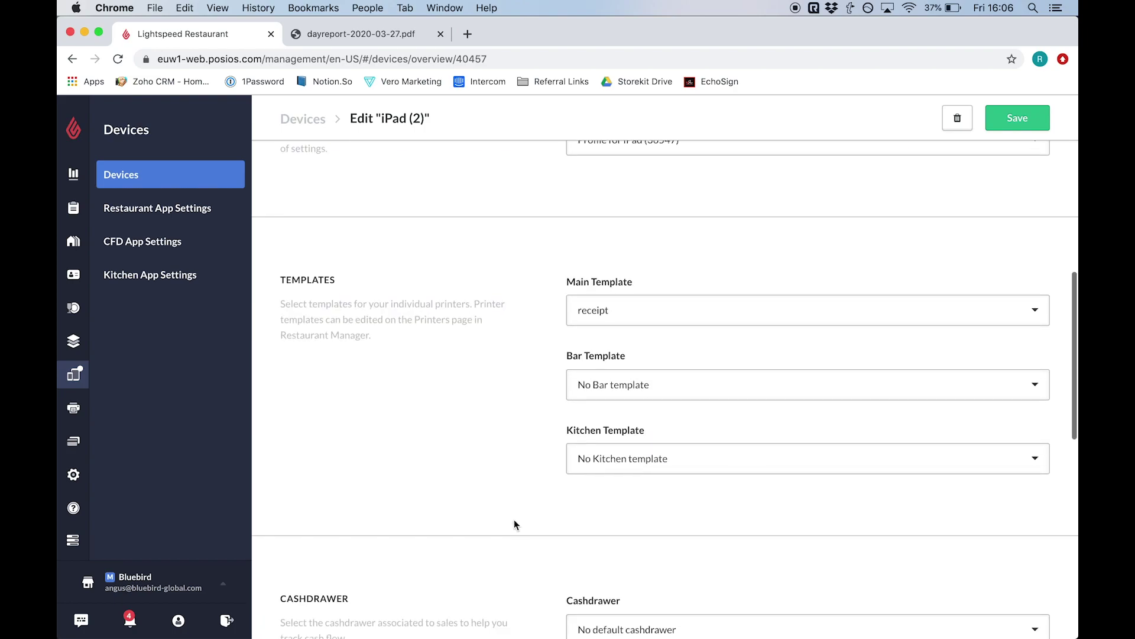
{"action": "scroll", "coordinate": [514, 524], "scroll_direction": "down", "scroll_amount": 2}
{"action": "scroll", "coordinate": [514, 524], "scroll_direction": "down", "scroll_amount": 2}
{"action": "scroll", "coordinate": [514, 524], "scroll_direction": "up", "scroll_amount": 10}
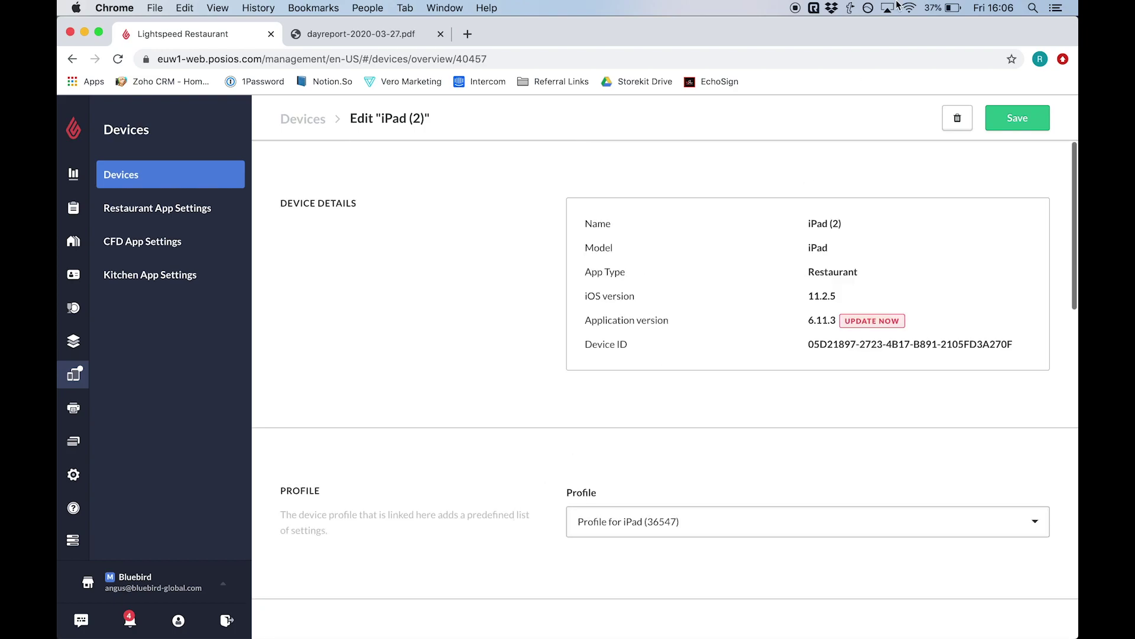